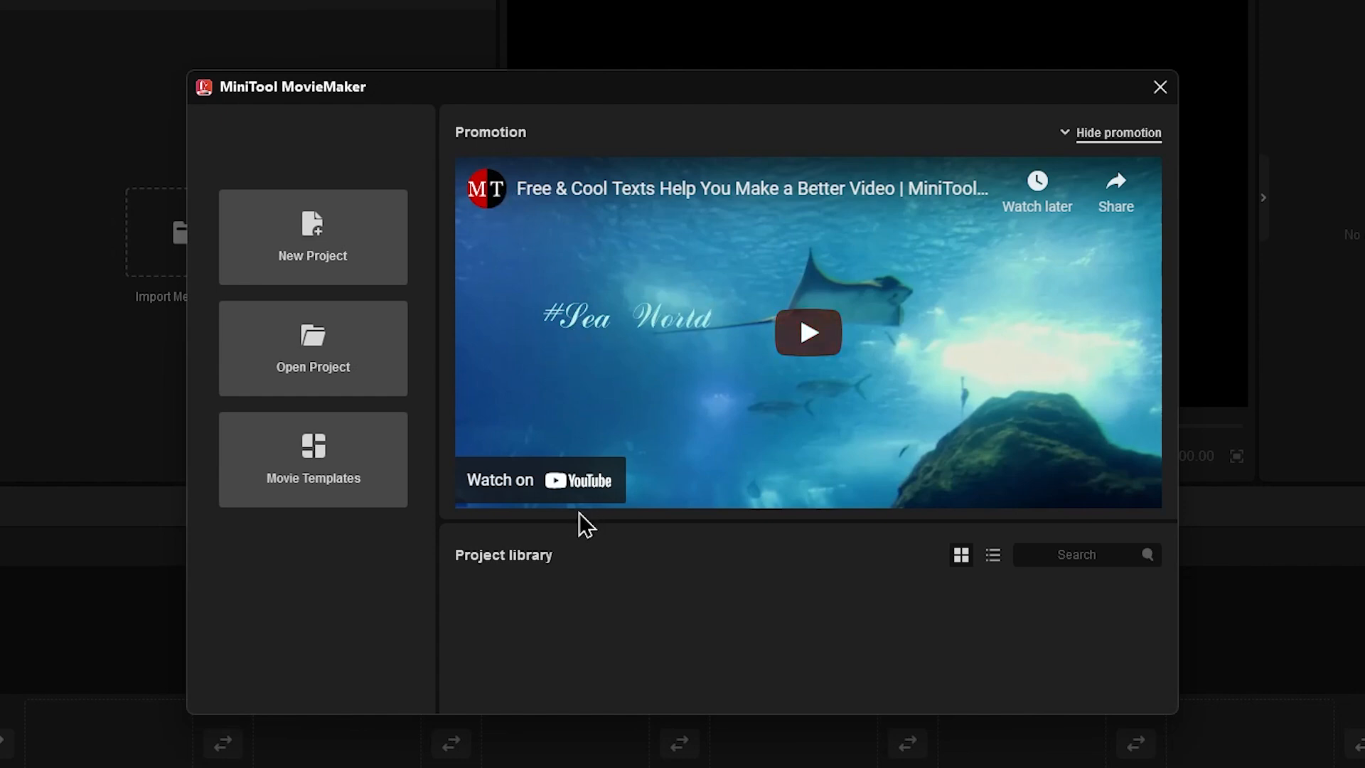
Start a new project
mouse_move(495, 199)
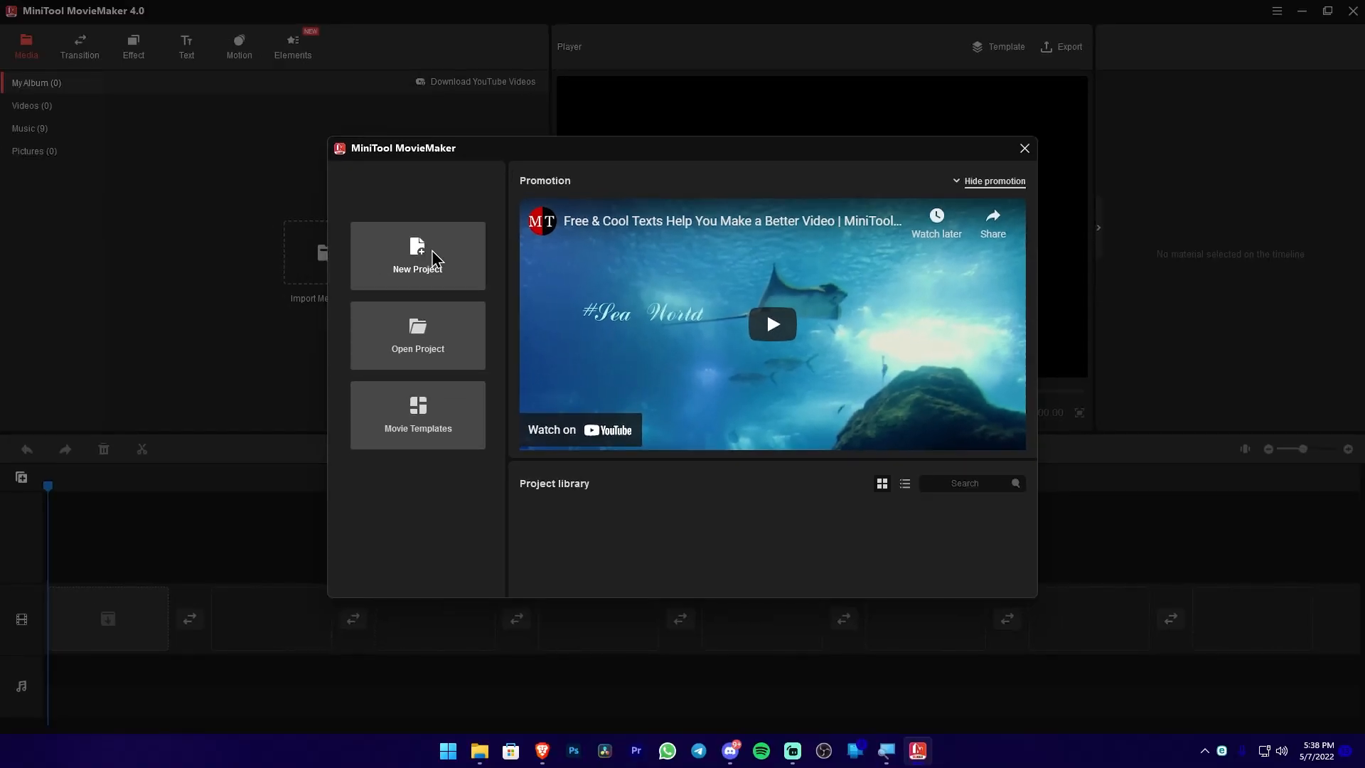
left_click(430, 259)
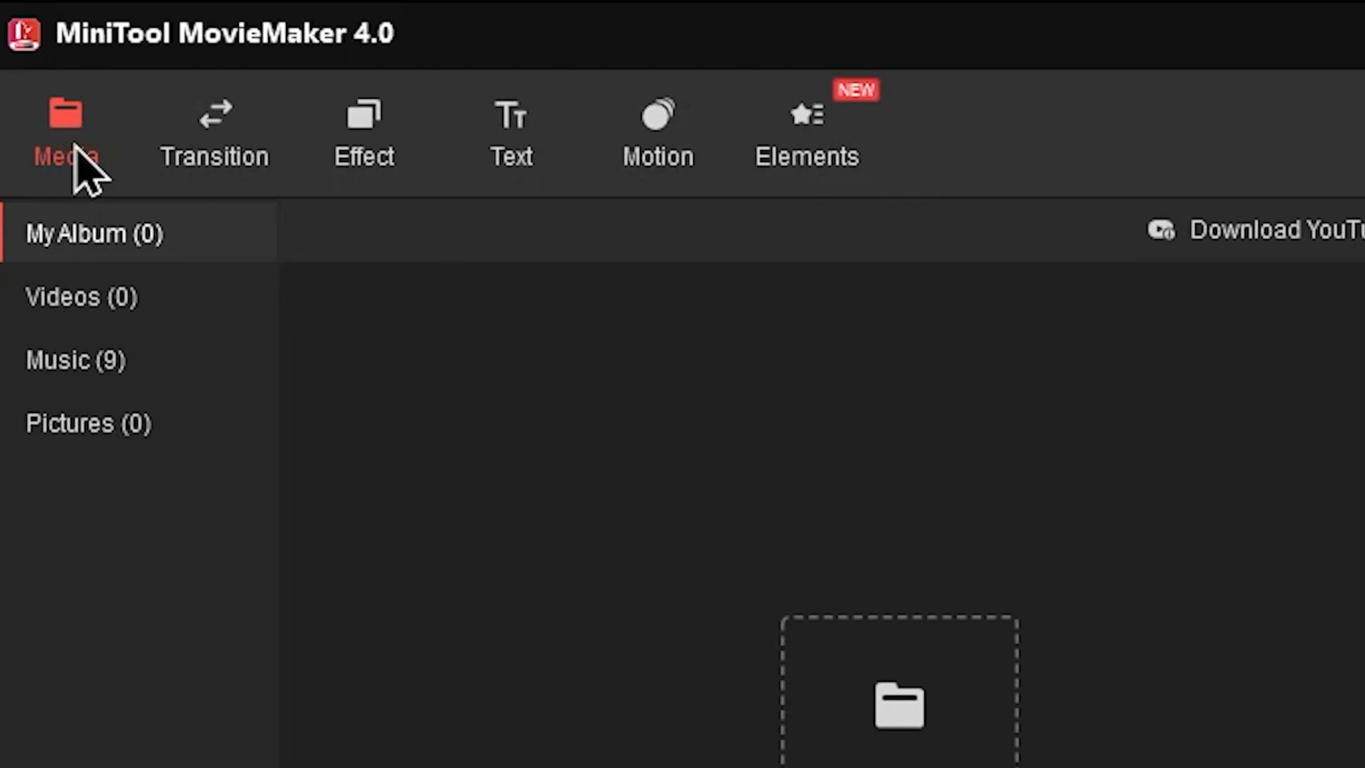
Browse the Transition, Effect, Text, Motion and Elements libraries to see what each one offers
left_click(227, 126)
left_click(362, 142)
left_click(515, 143)
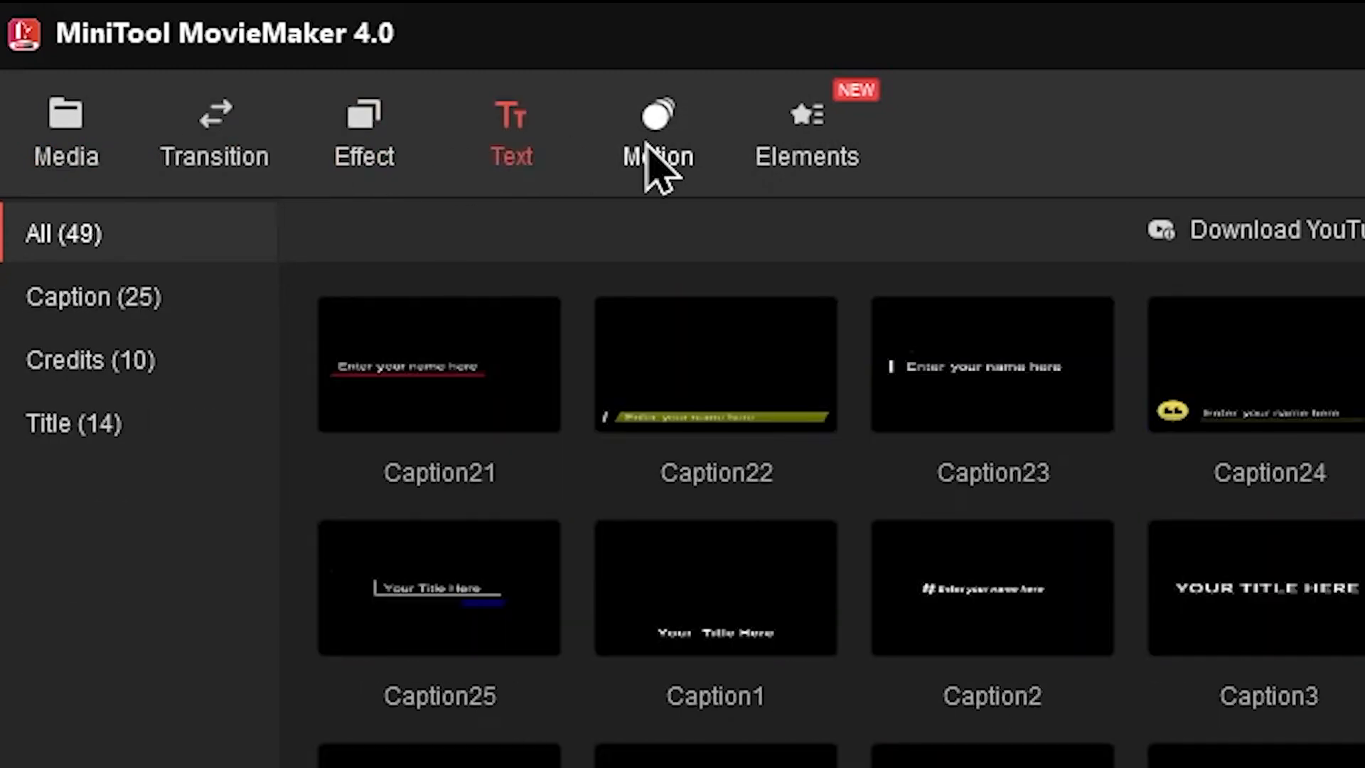
left_click(669, 151)
left_click(812, 143)
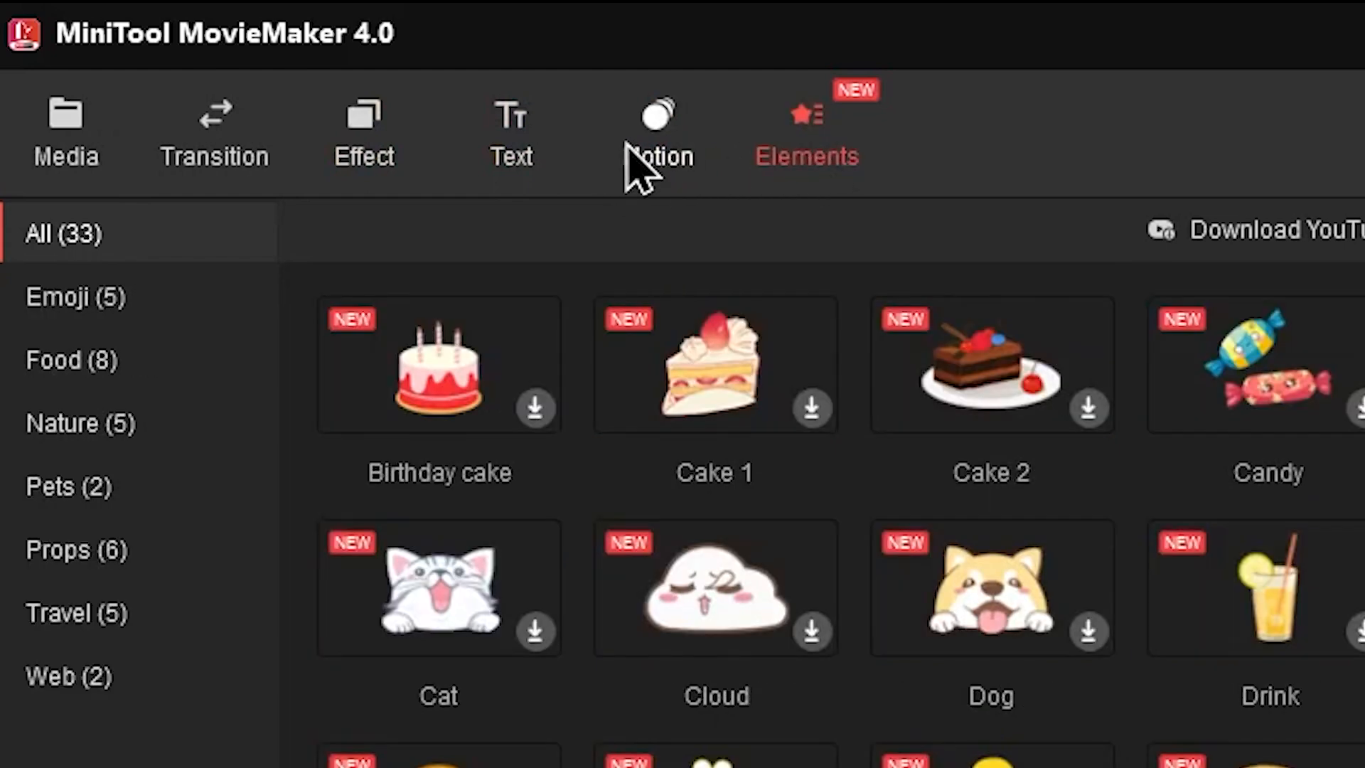
left_click(632, 139)
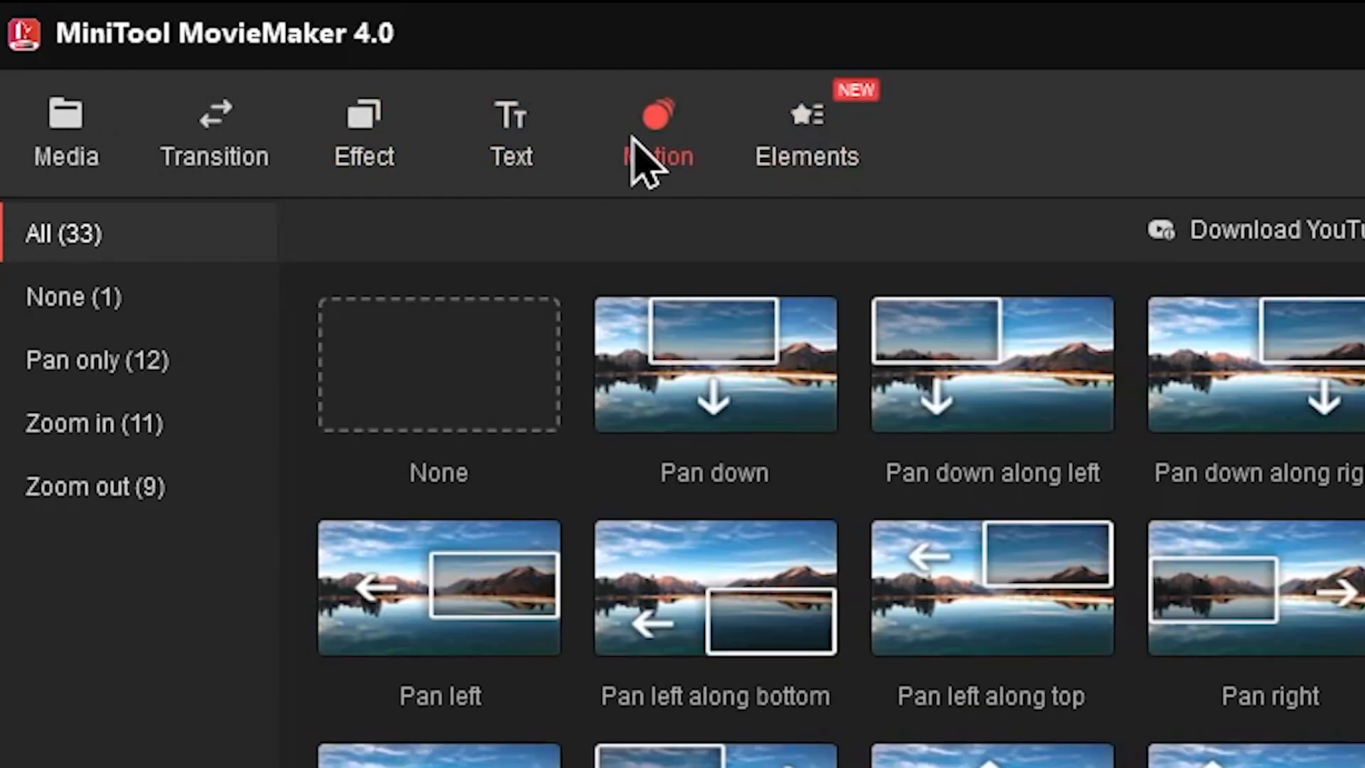
left_click(525, 158)
Look through the transition library's categories, including Advance, Diagonals, Iris, PagePeel and Wipe, and return to the full list
left_click(205, 175)
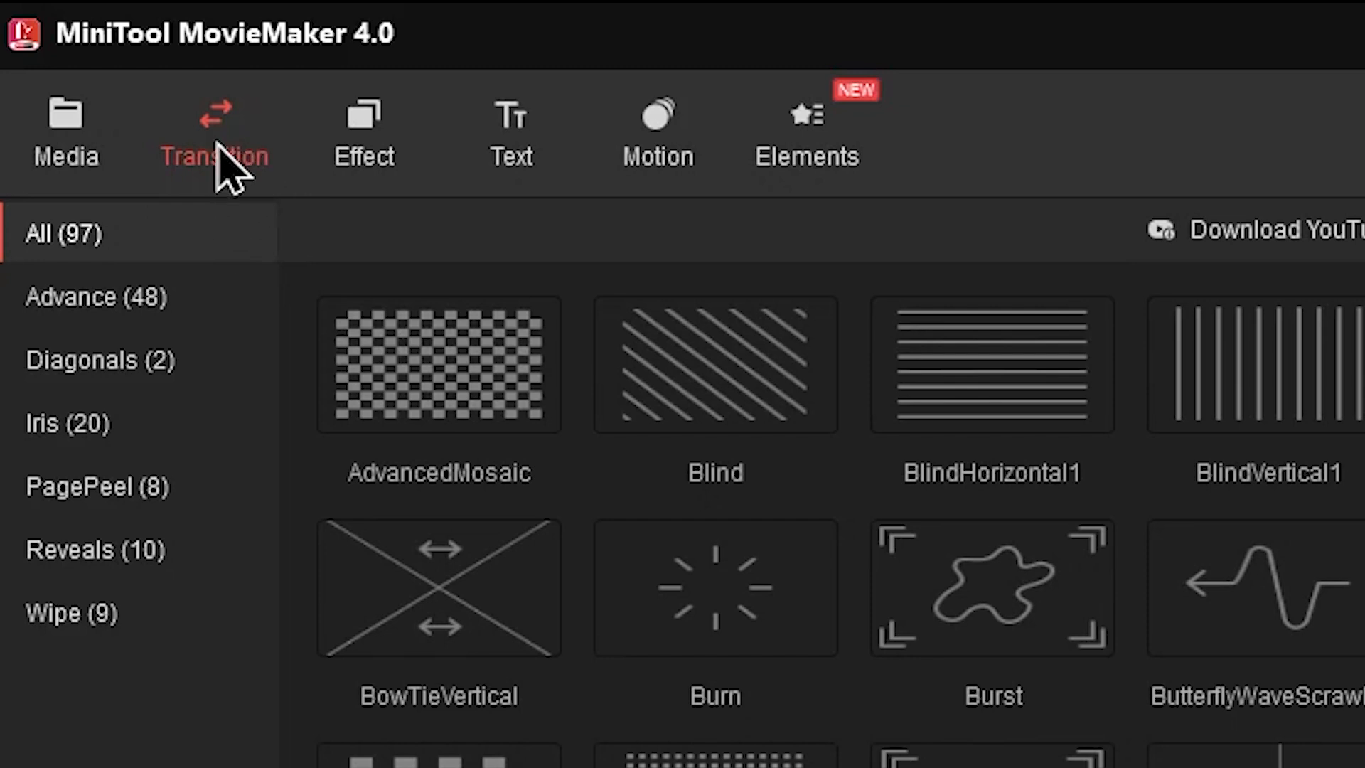
left_click(158, 299)
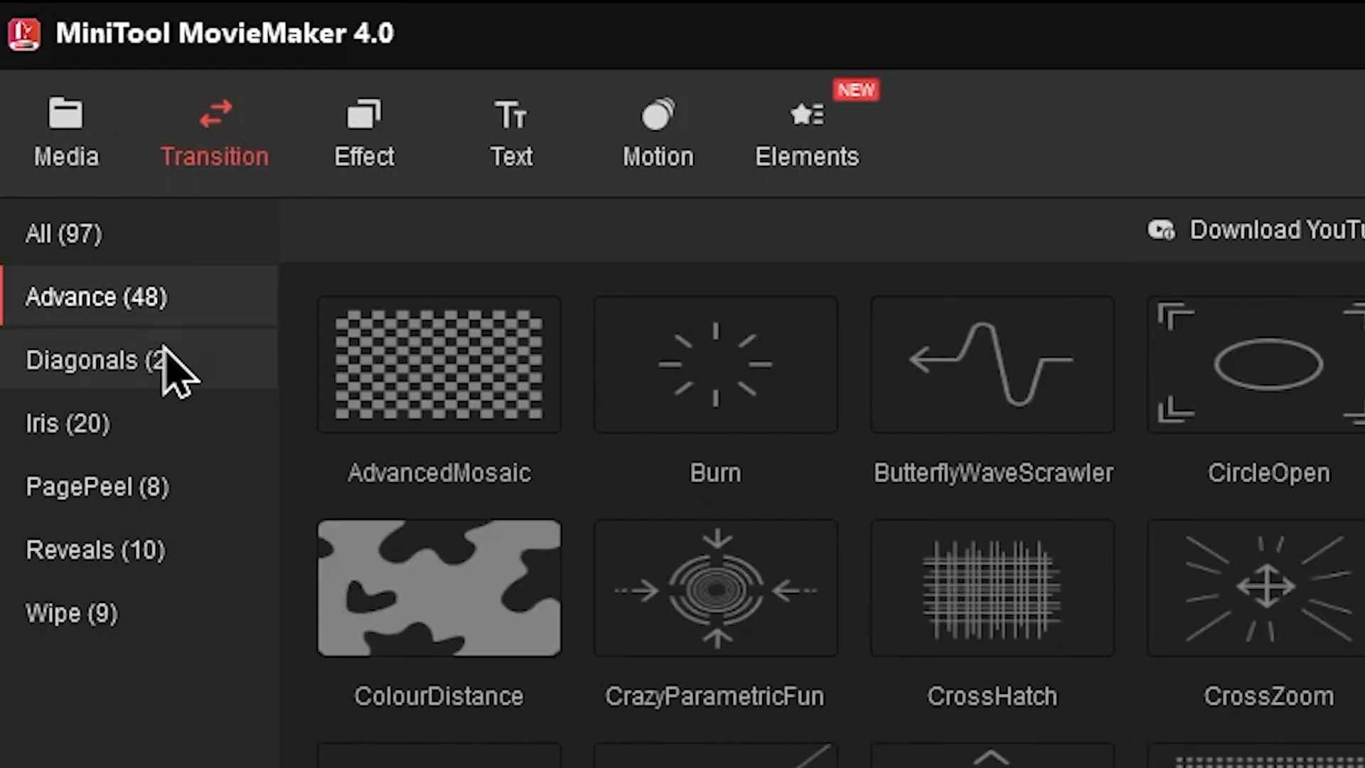
left_click(167, 360)
left_click(164, 420)
left_click(179, 477)
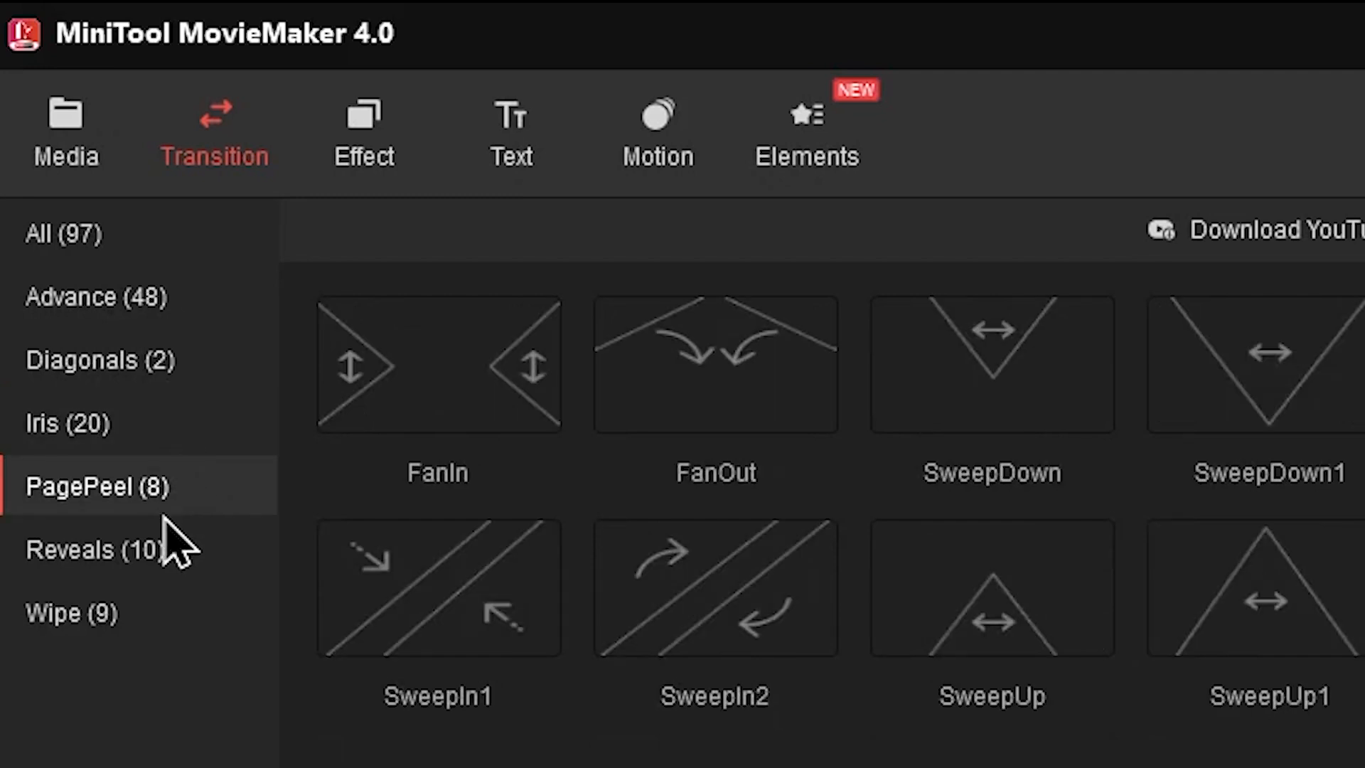
left_click(121, 610)
left_click(88, 213)
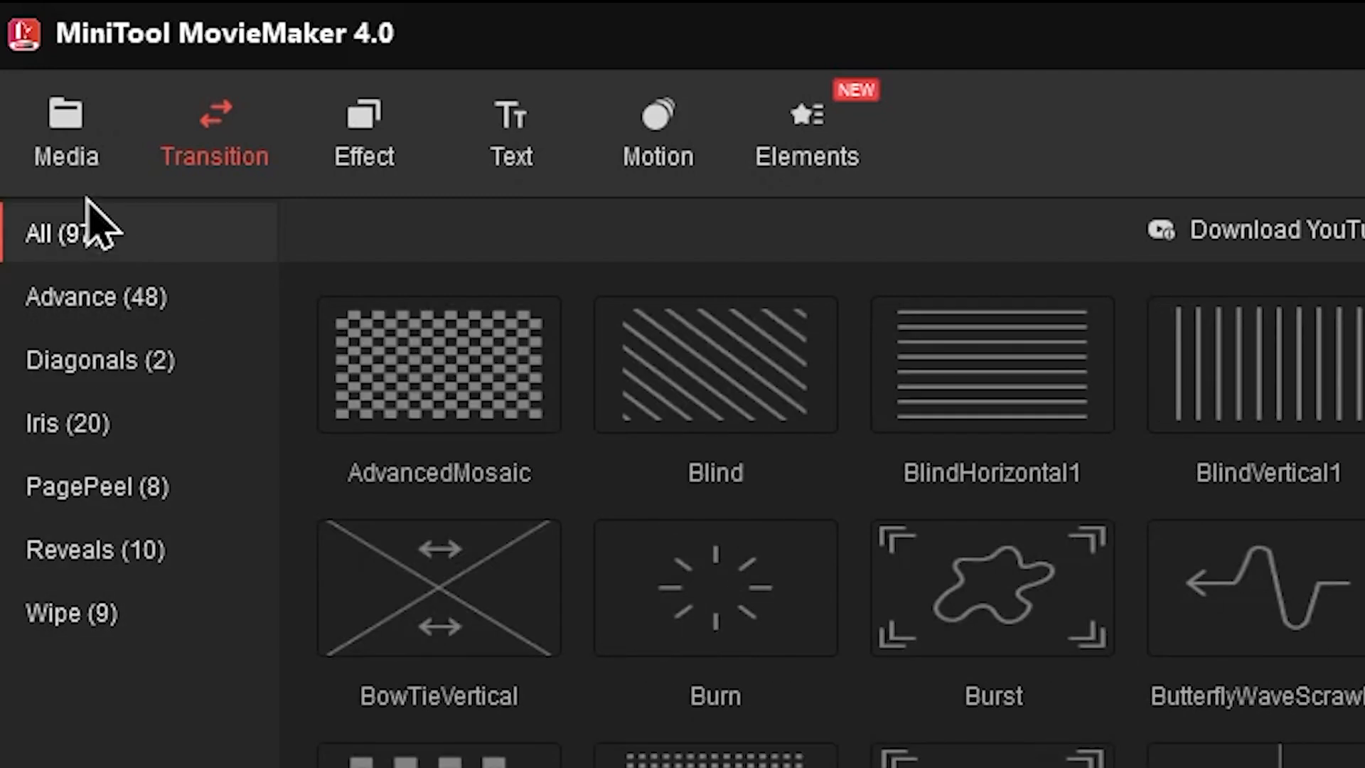
Look through the media library's Videos, Music and Pictures categories and return to My Album
left_click(75, 145)
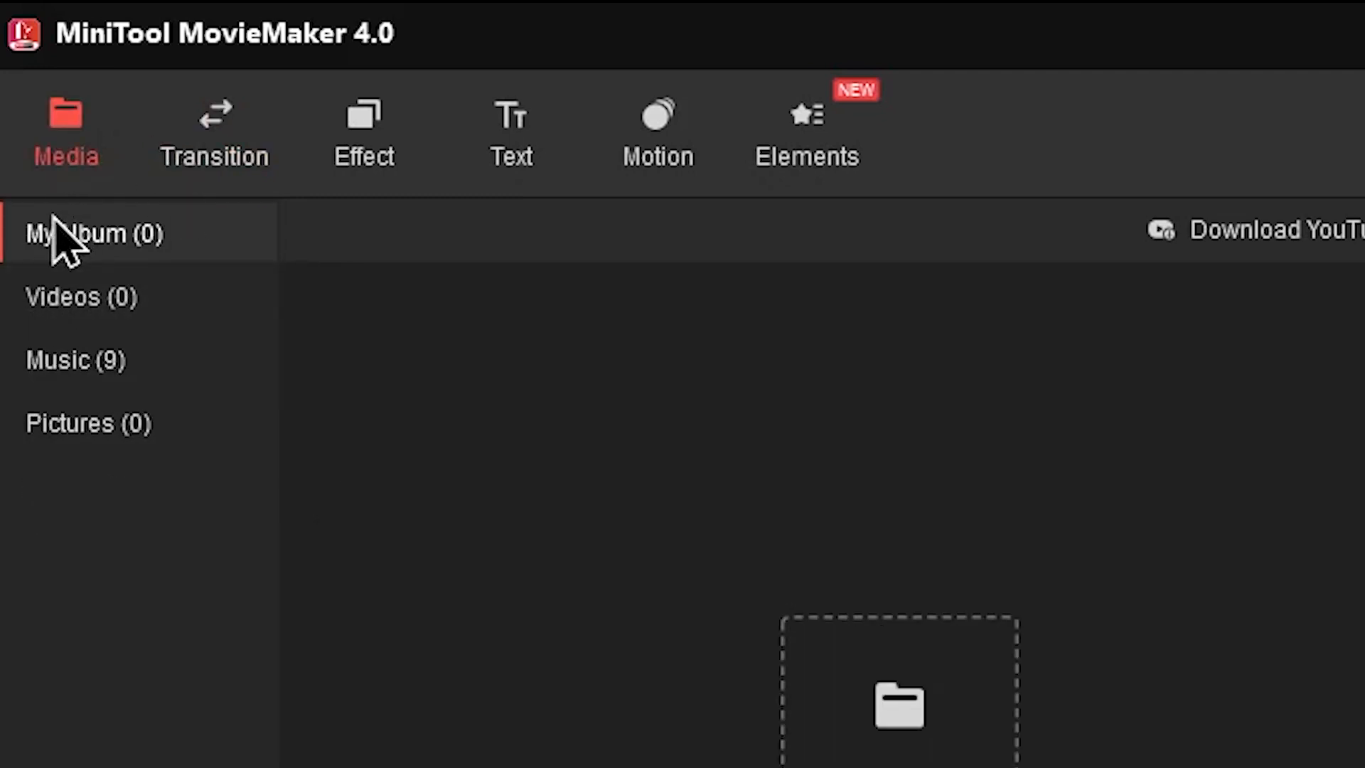
left_click(146, 288)
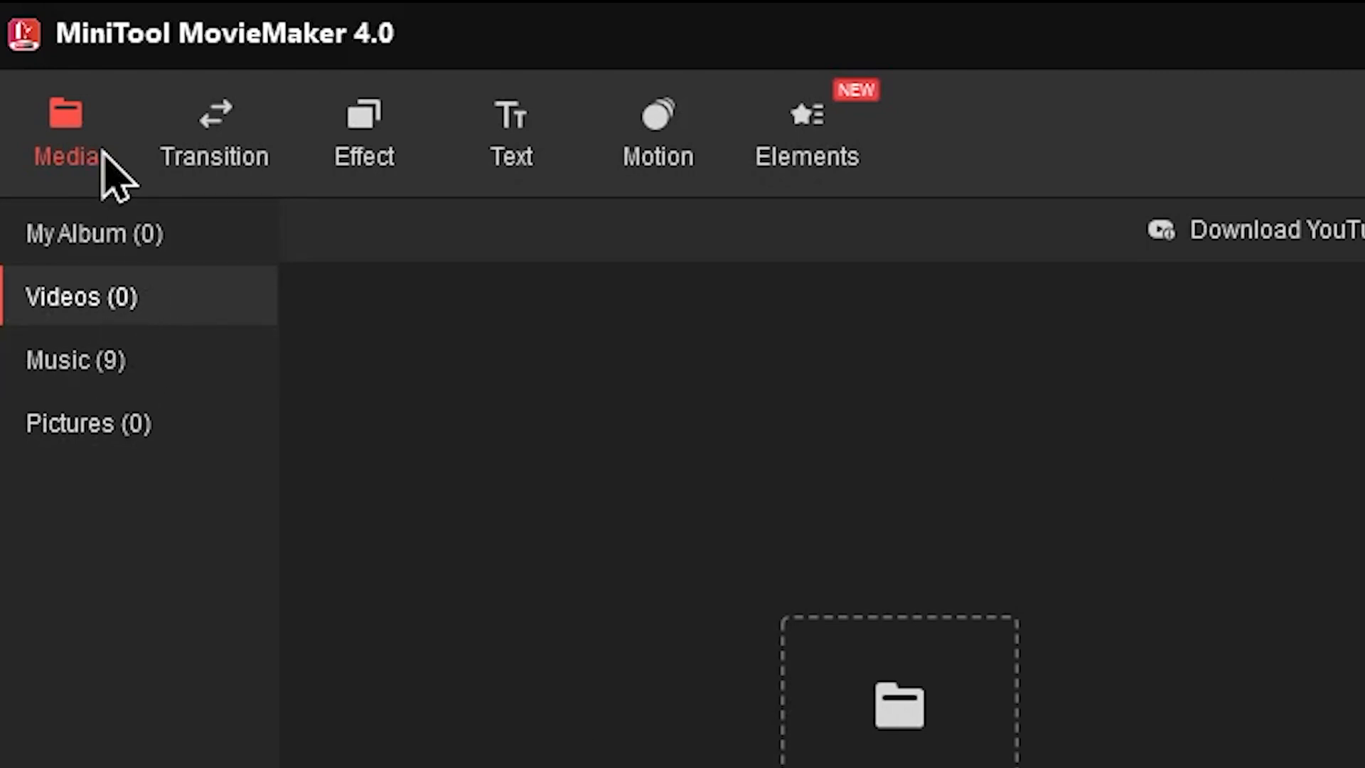
left_click(134, 365)
left_click(123, 421)
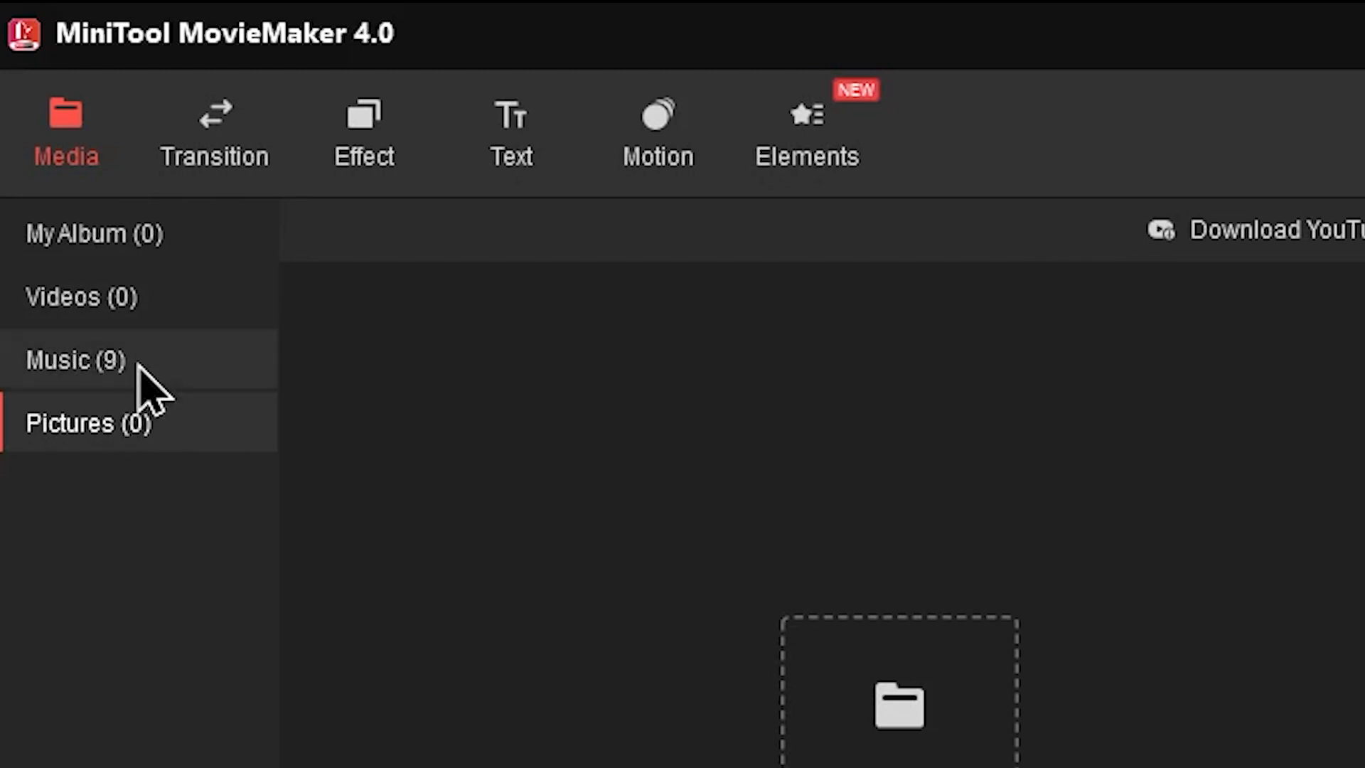
left_click(137, 306)
left_click(135, 238)
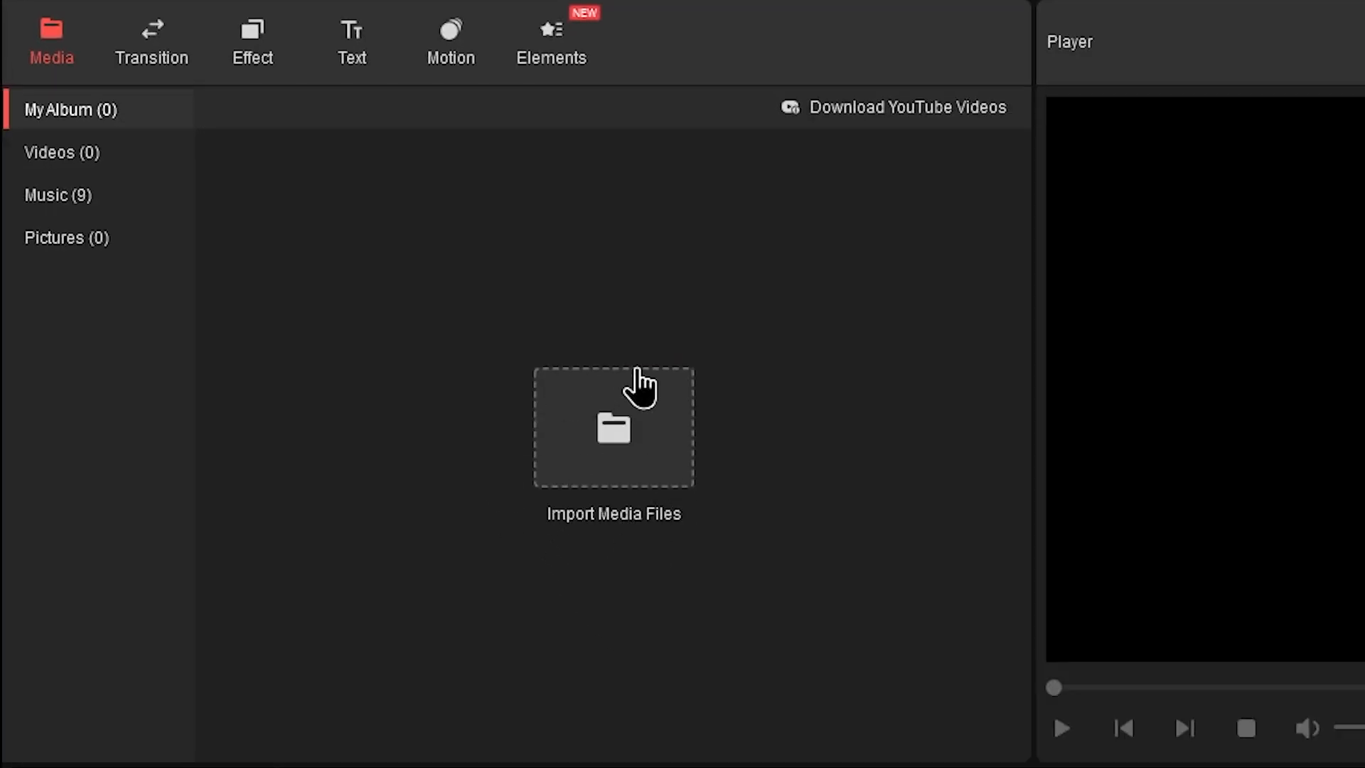
Import the video file "clk 100k Cinematic Video.mp4" from the Mile Stones folder into My Album
left_click(631, 445)
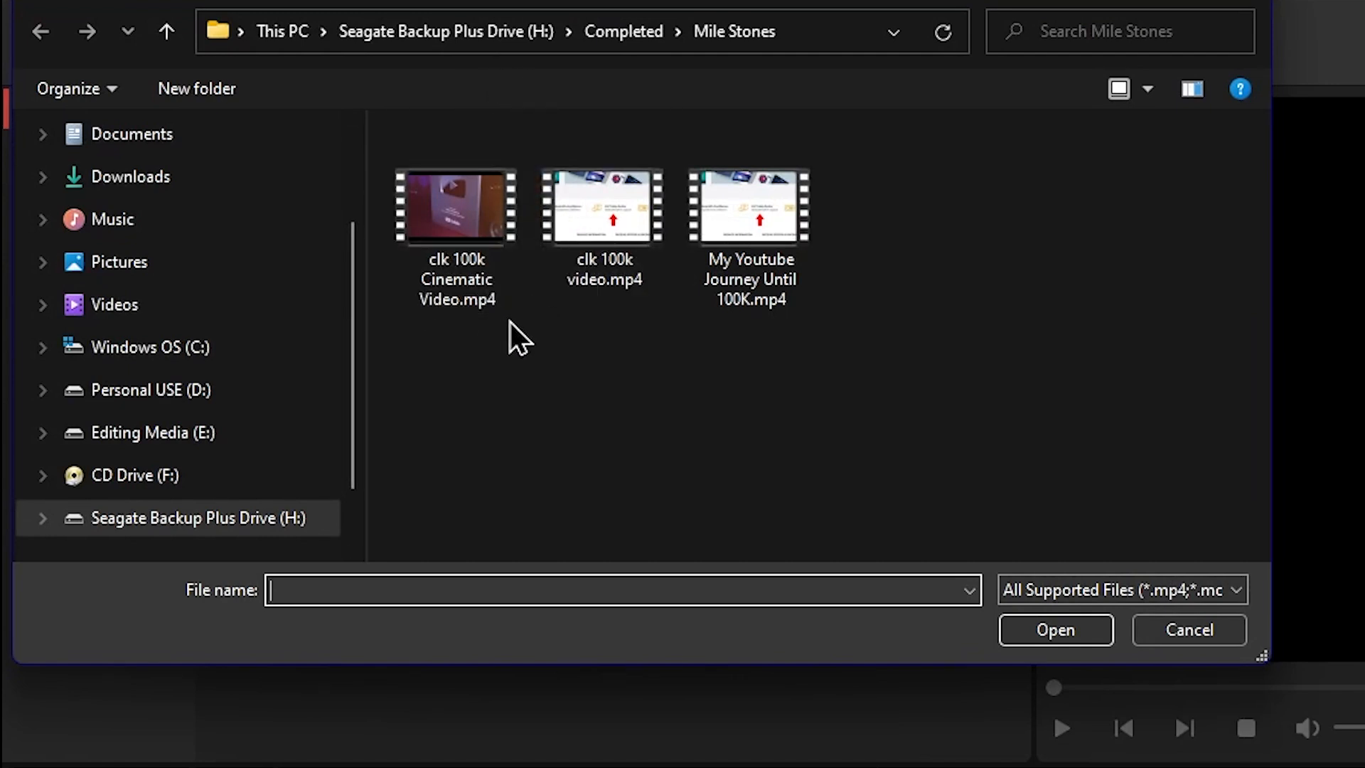
left_click(445, 234)
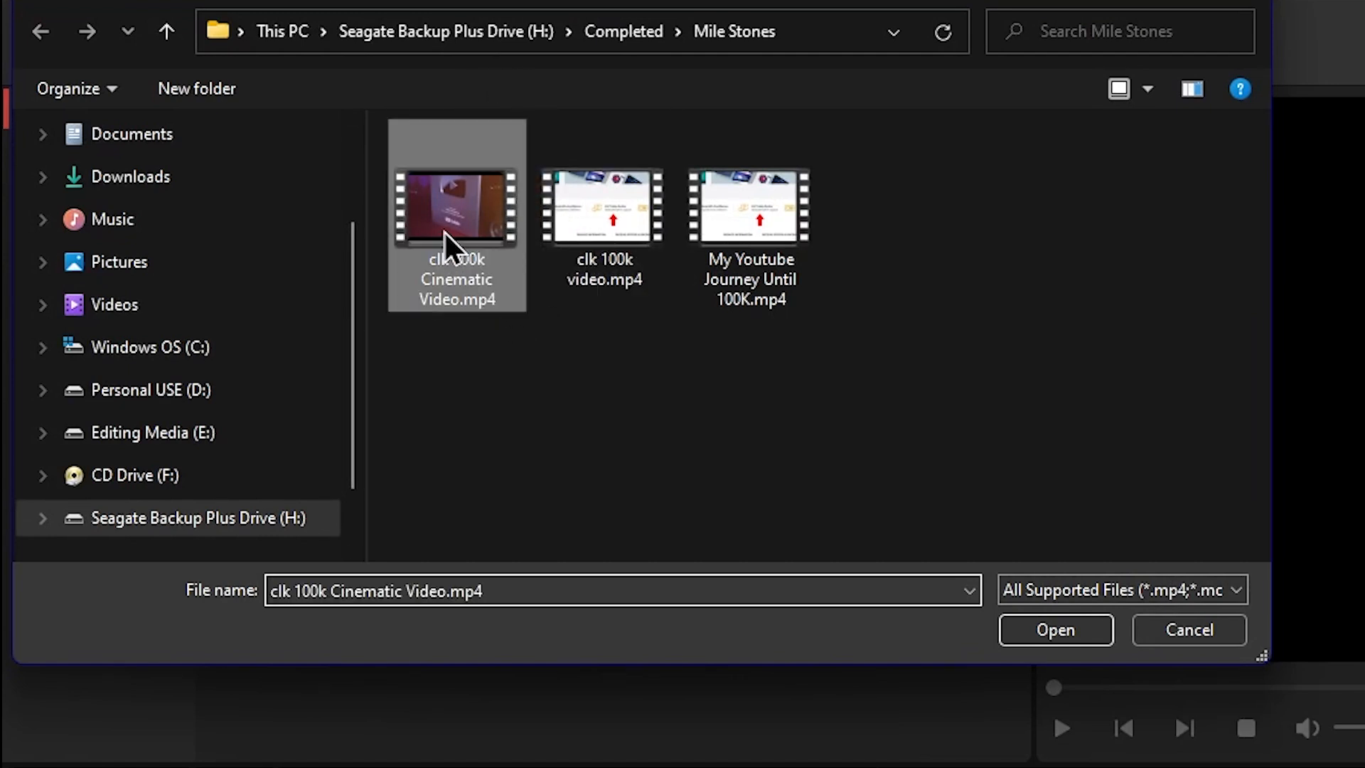
left_click(1055, 632)
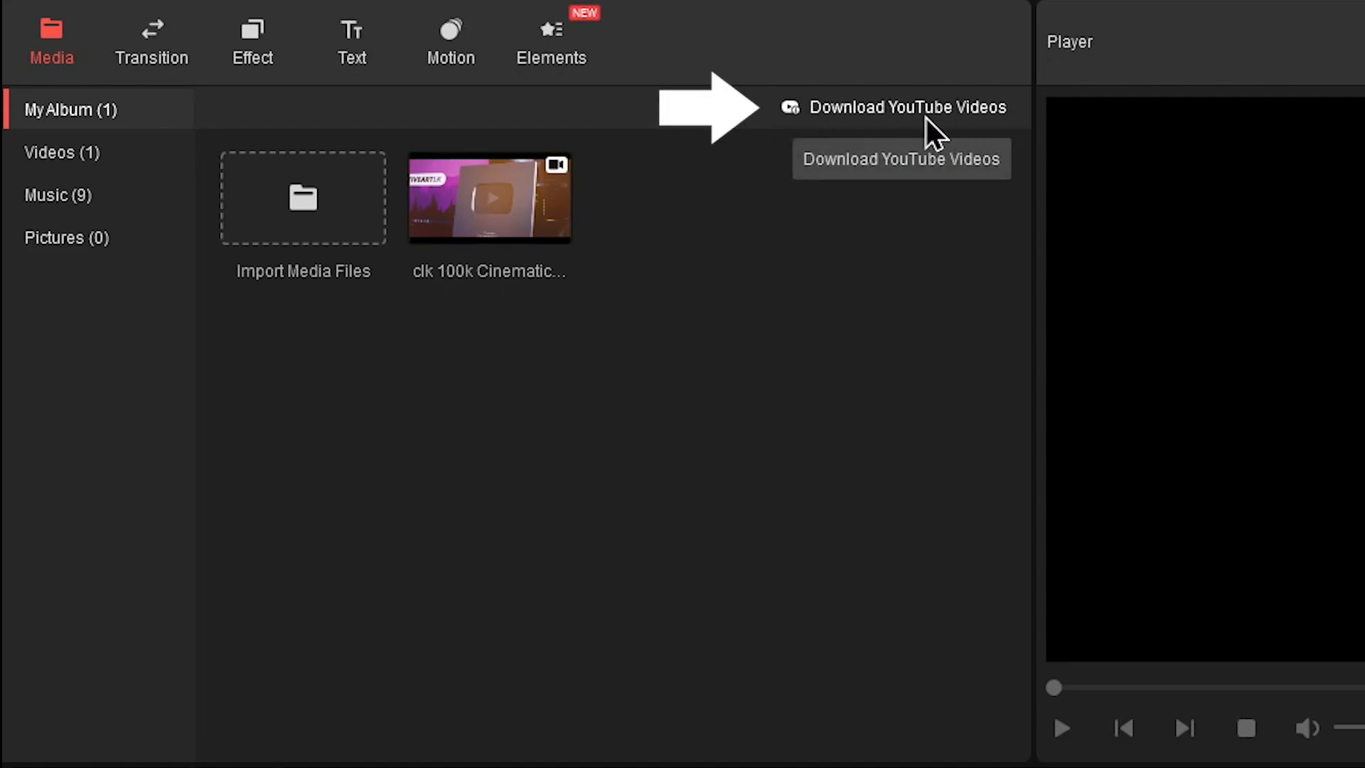
Open the YouTube video download feature
left_click(893, 109)
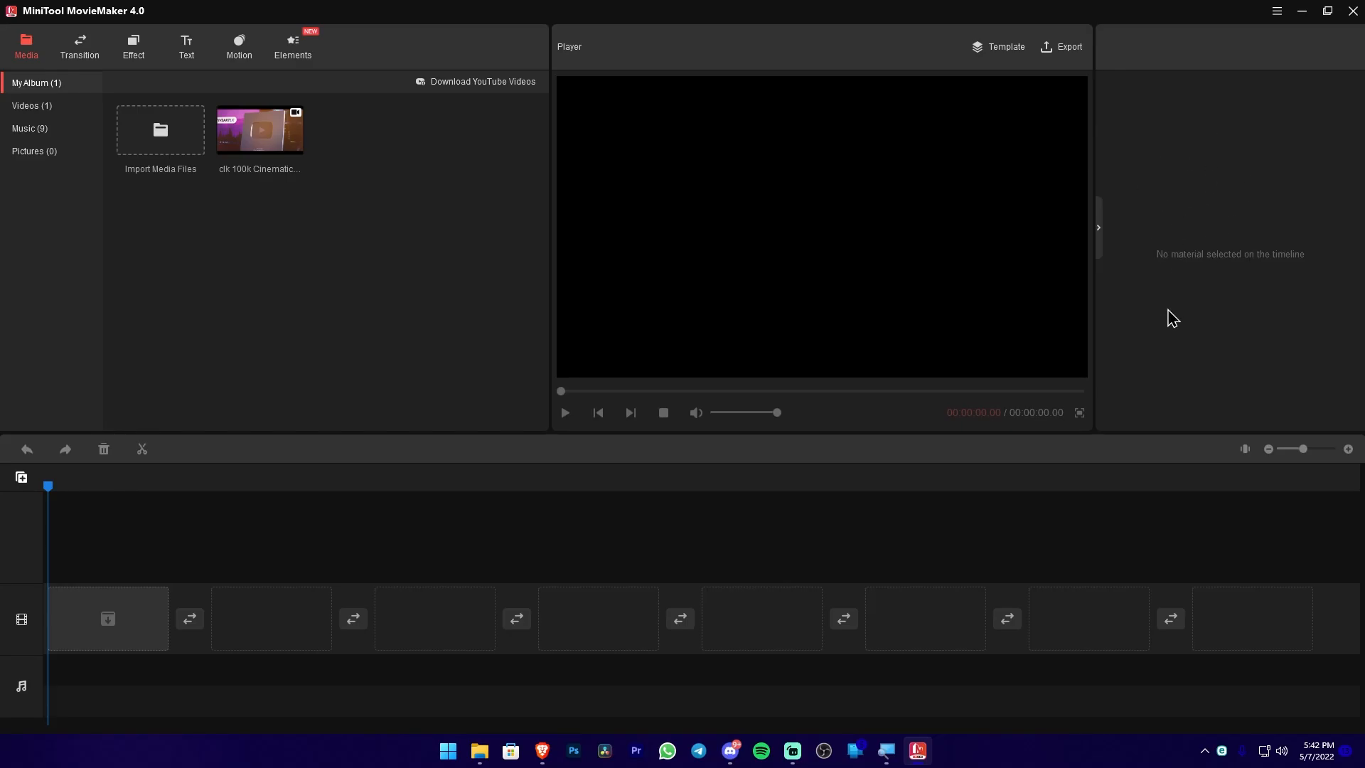
Place the imported clk 100k Cinematic clip at the start of the timeline's video track
left_click_drag(274, 142, 260, 501)
left_click_drag(204, 610, 152, 630)
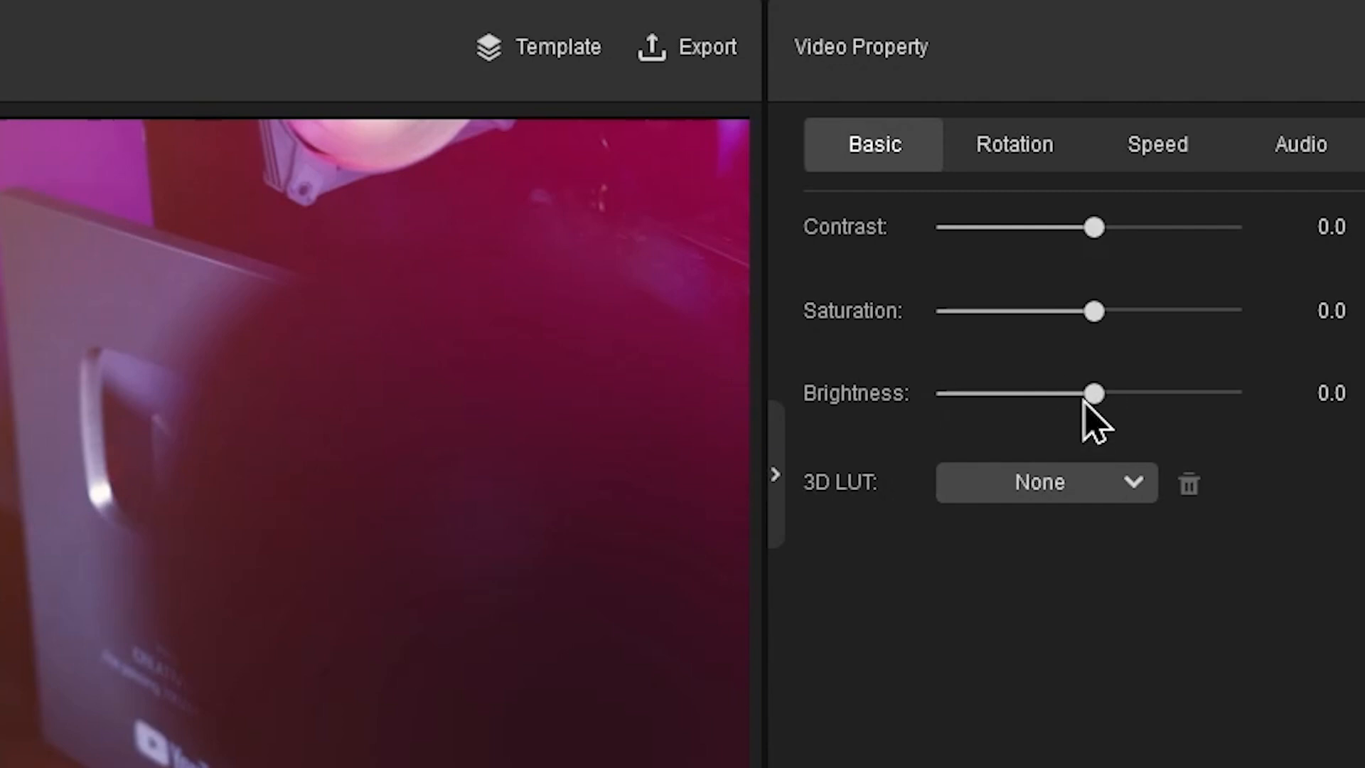
Adjust the clip's colour to brightness 8.0, saturation 30.9 and contrast 12.6
left_click_drag(1085, 401, 1153, 401)
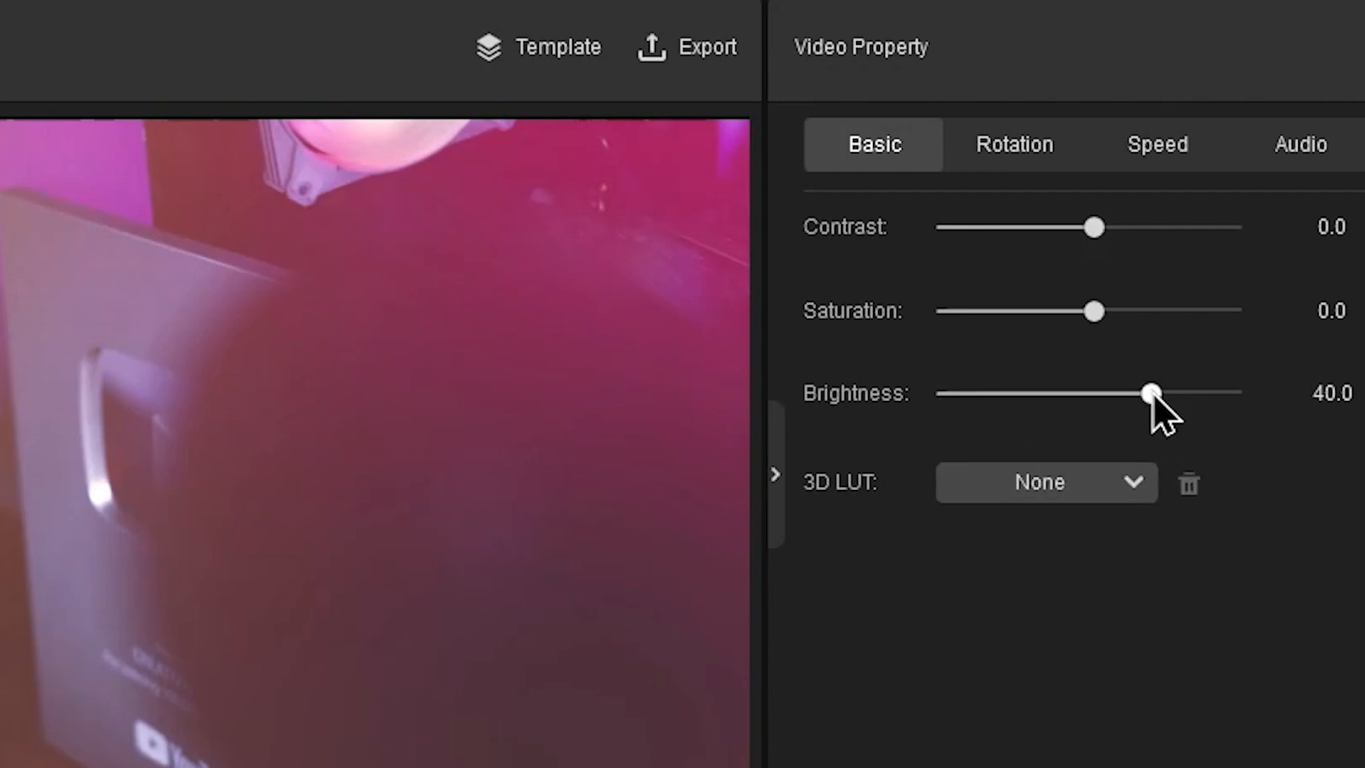
left_click_drag(1152, 395, 1104, 395)
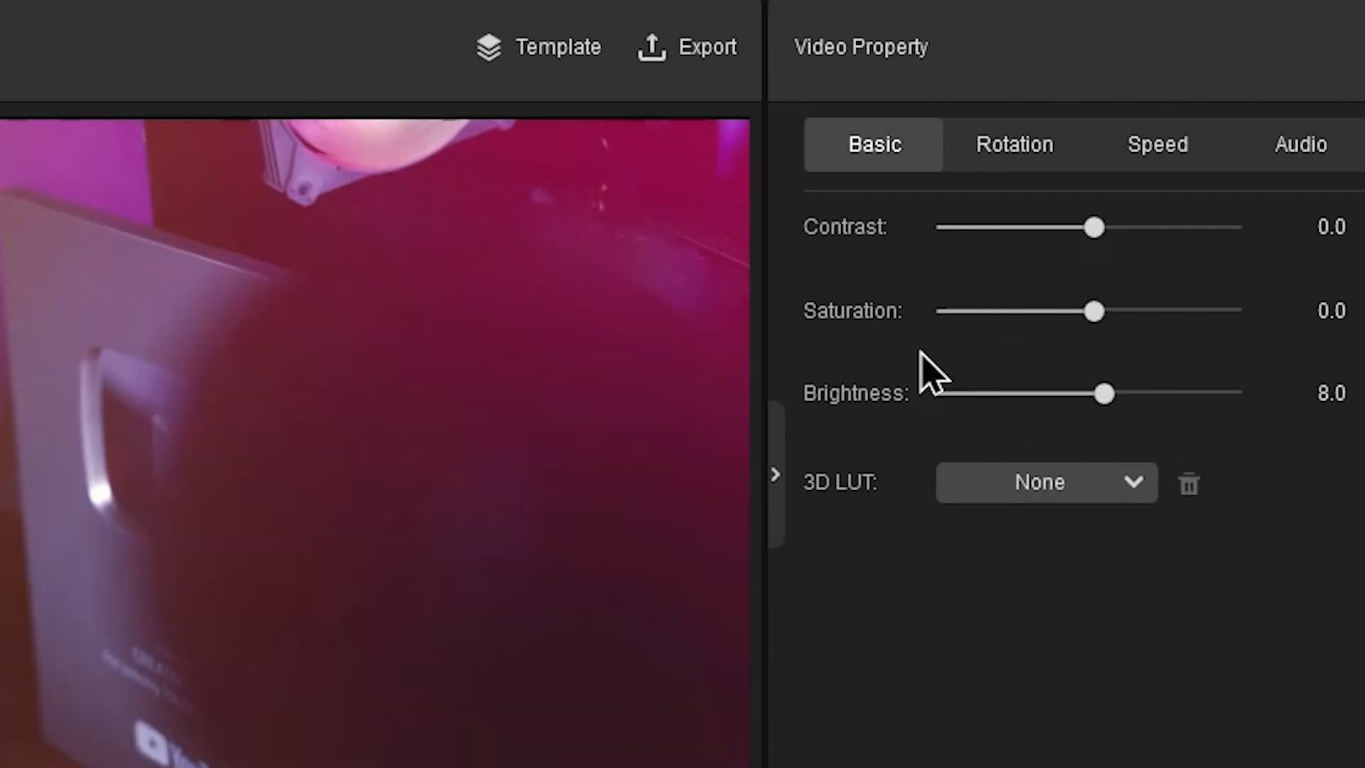
left_click_drag(1096, 313, 1138, 313)
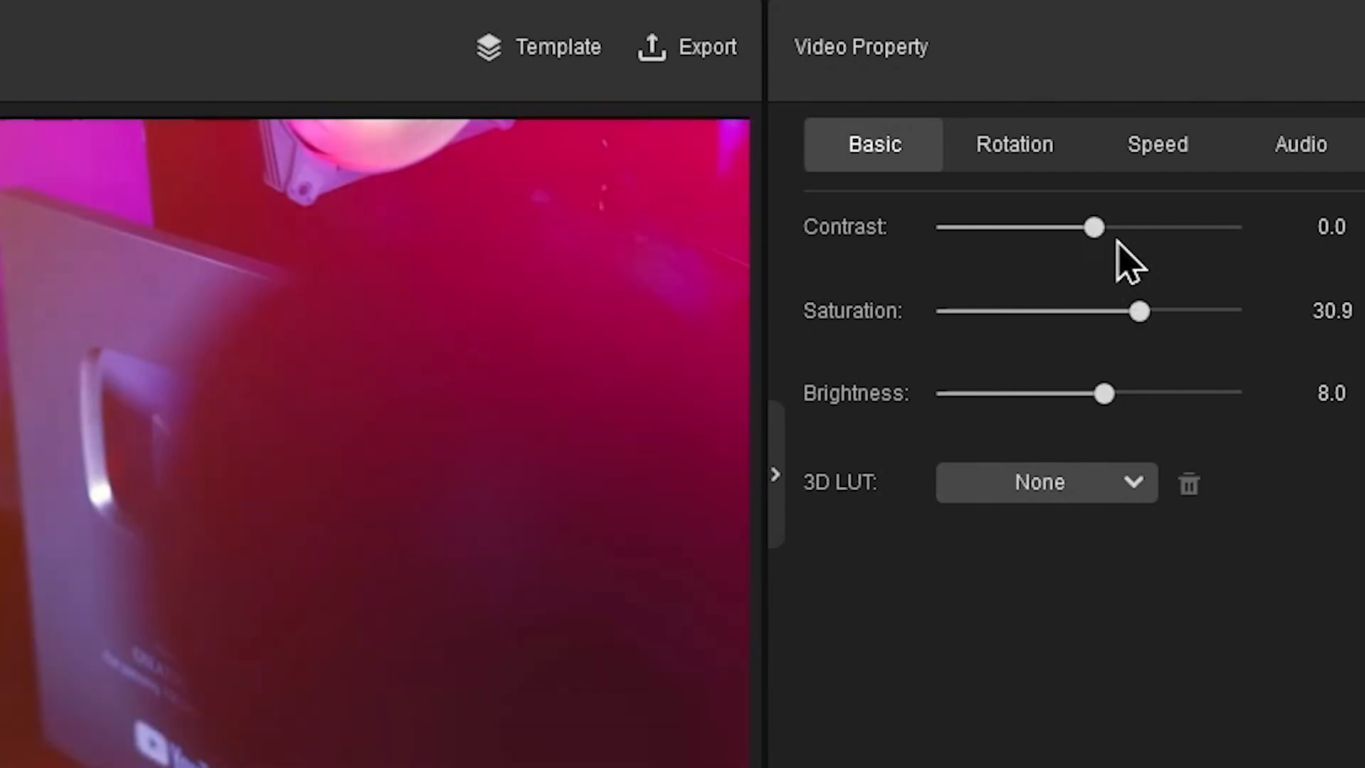
left_click_drag(1095, 227, 1111, 229)
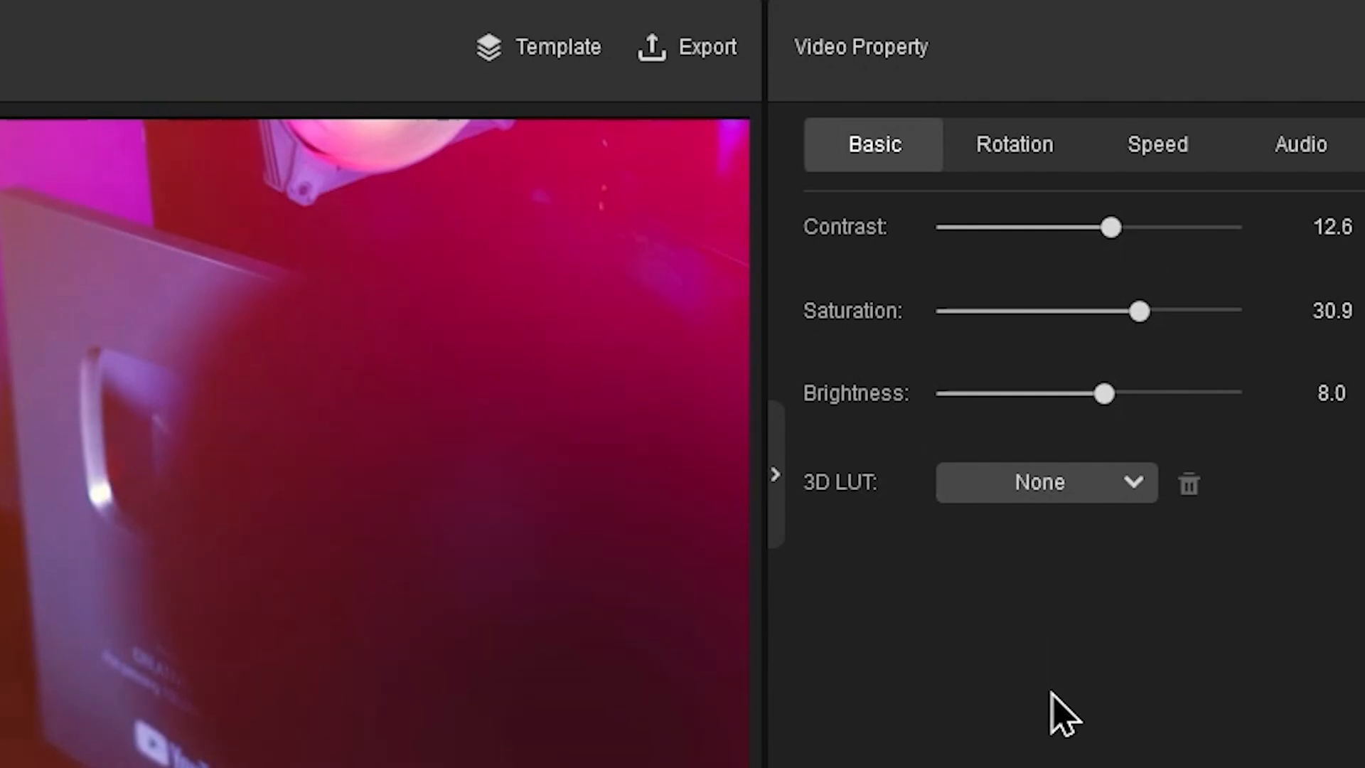
Try the Clarity-1-1 3D LUT on the clip, look through the other LUTs and reset the LUT to None
left_click(1136, 490)
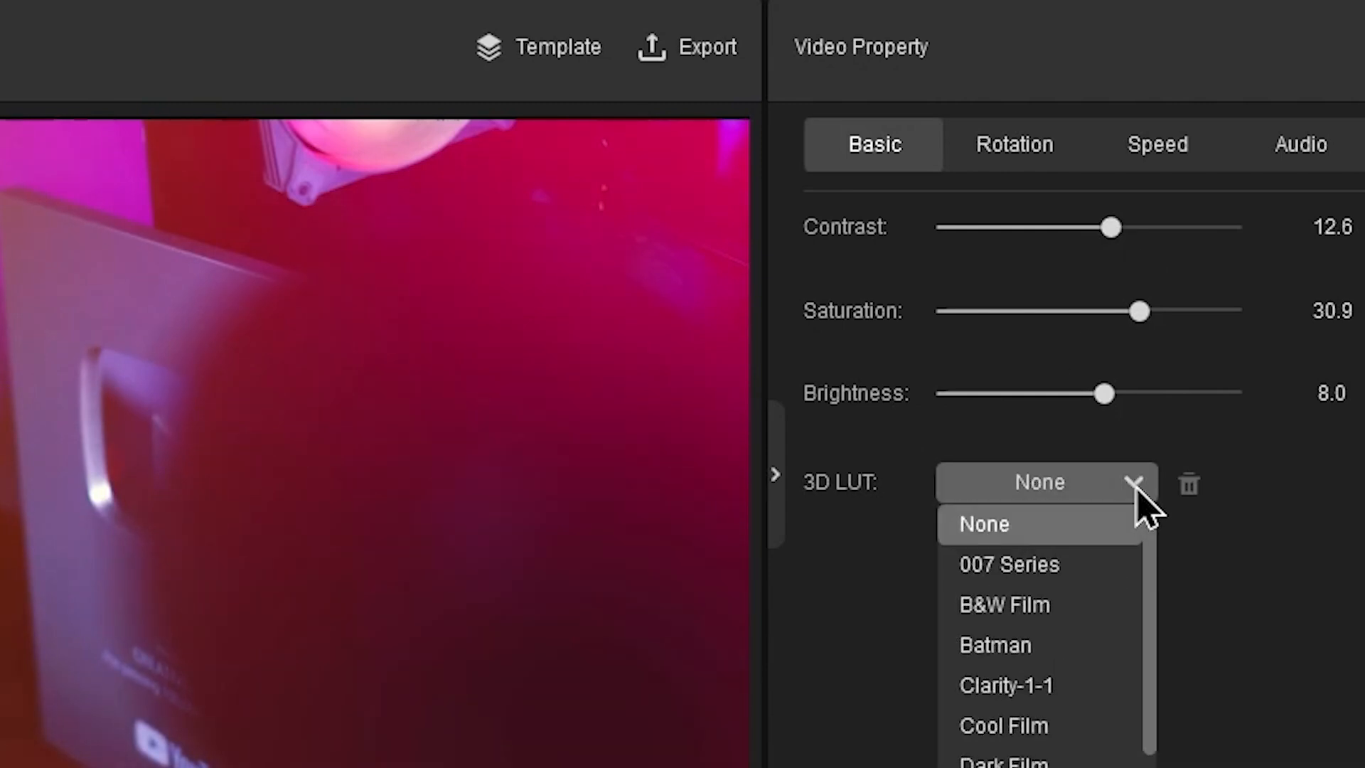
left_click(1098, 684)
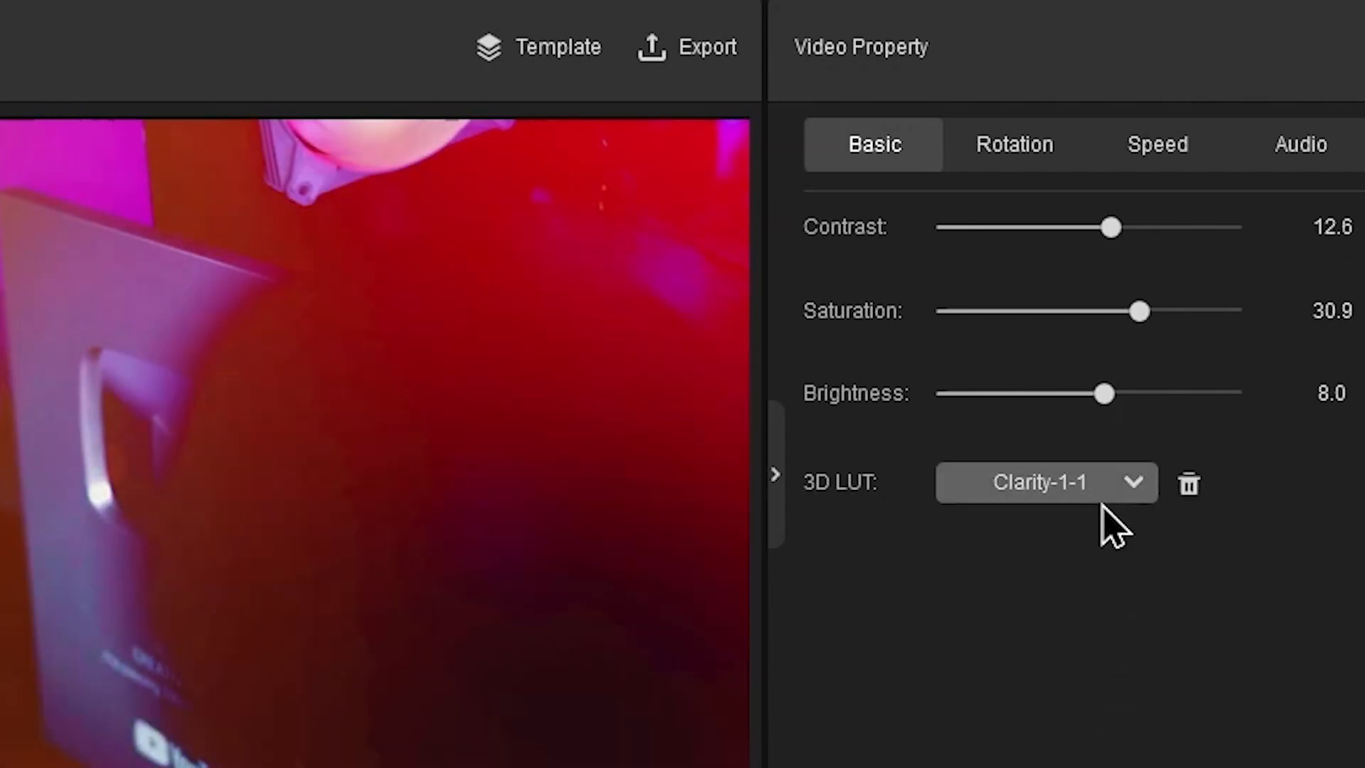
left_click(1102, 499)
scroll(1098, 554, "up", 2)
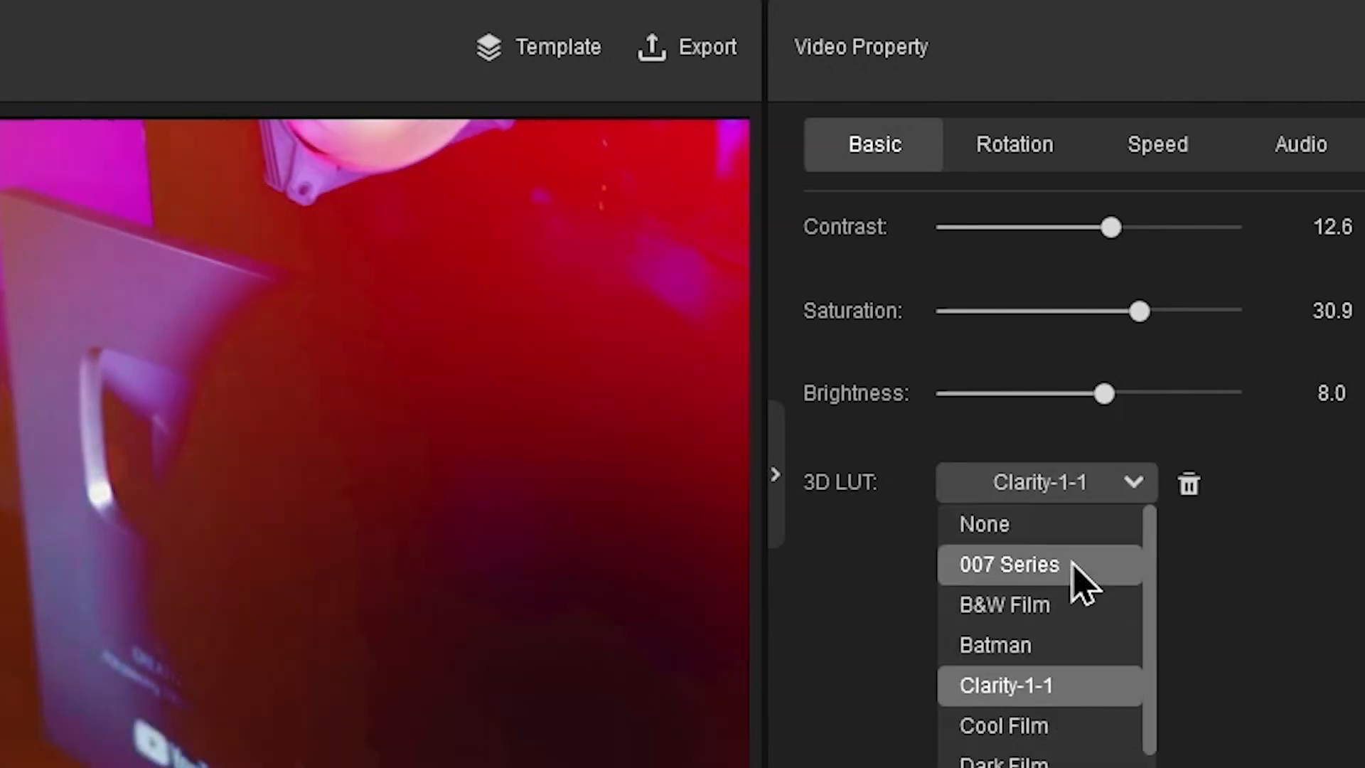
scroll(1072, 547, "down", 6)
scroll(1052, 552, "up", 6)
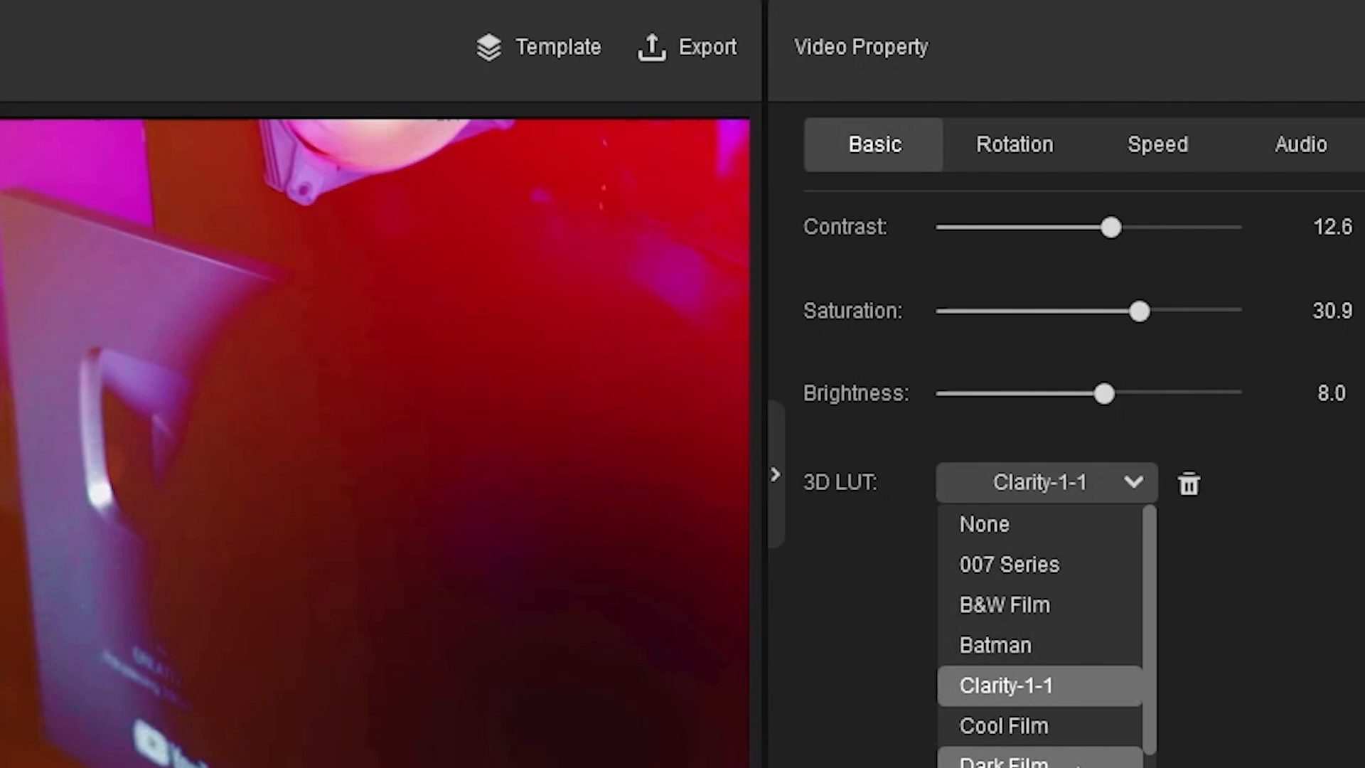
left_click(1021, 535)
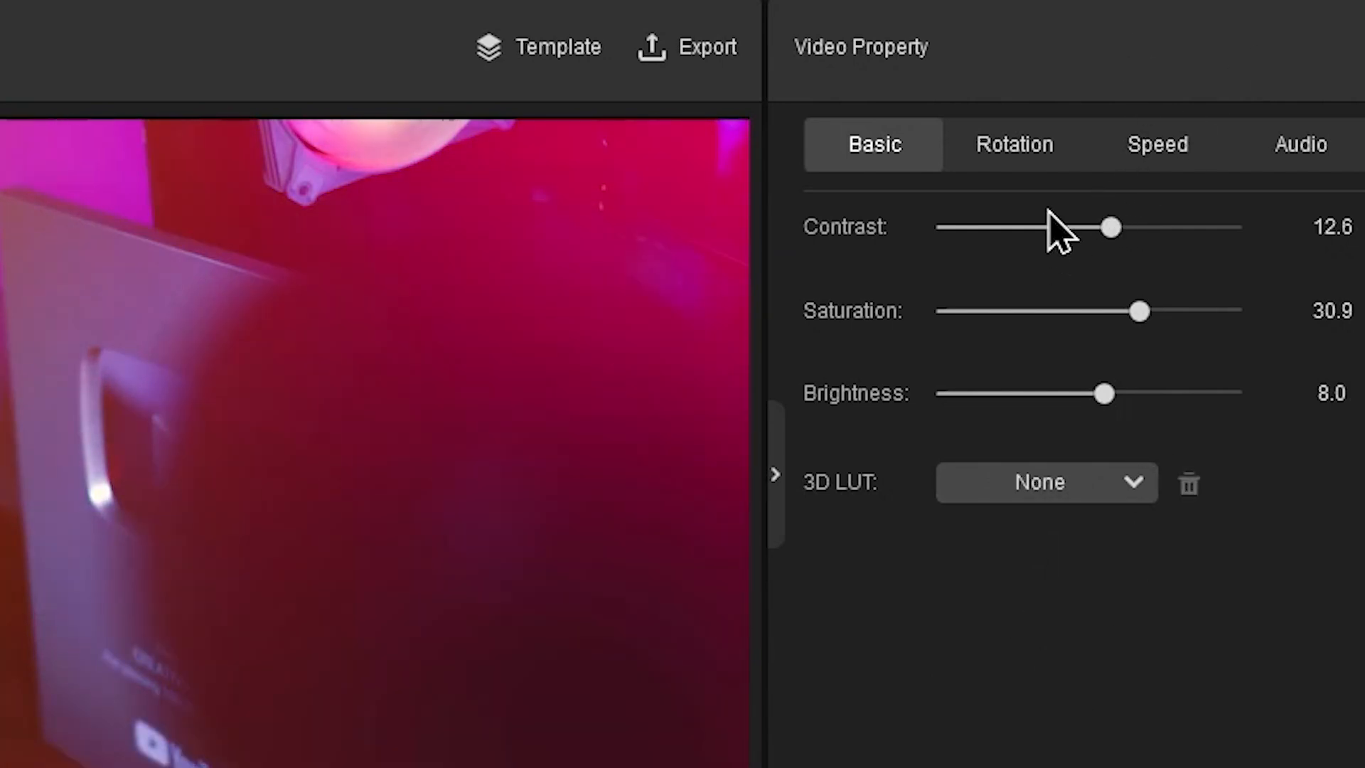
Try the horizontal flip and the rotation adjustment on the clip
left_click(1044, 148)
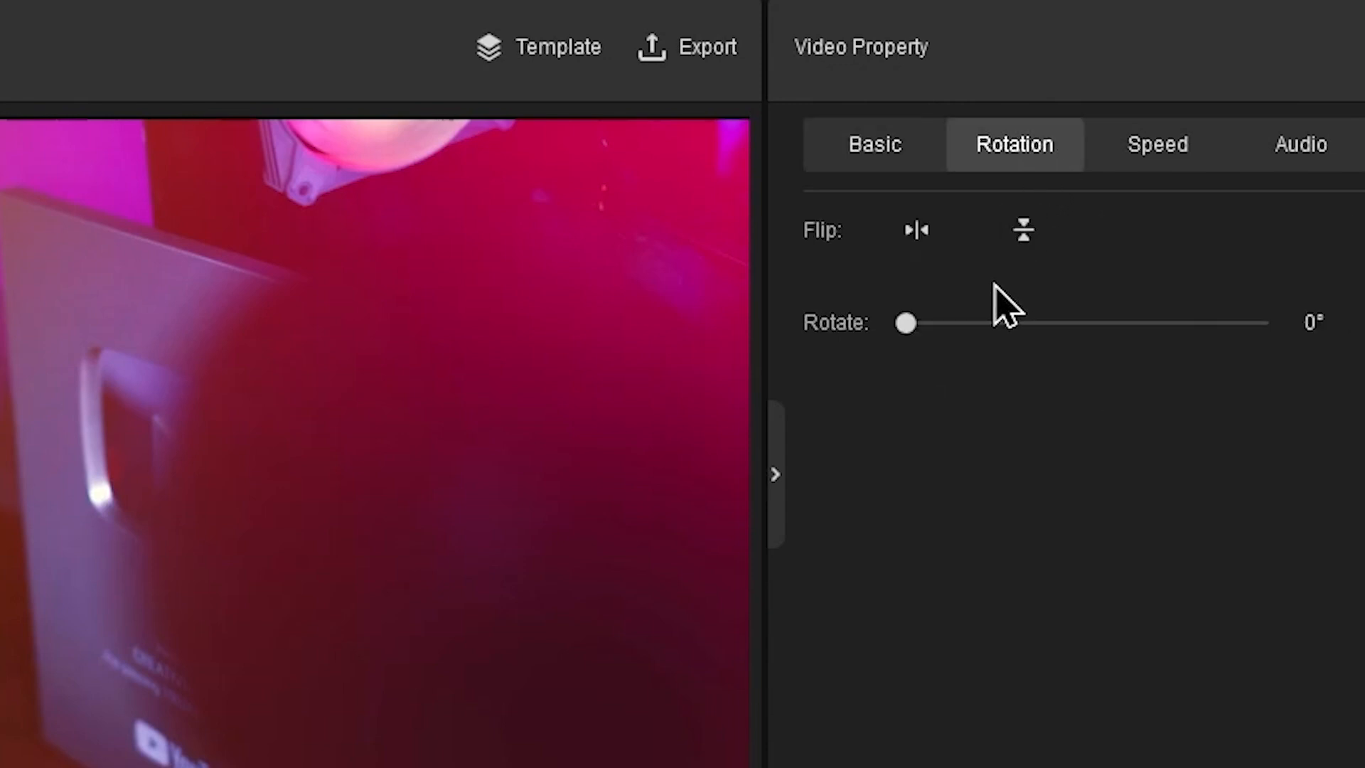
left_click(917, 227)
left_click_drag(909, 326, 841, 341)
Turn off Reverse speed in the clip's speed settings
left_click(1202, 146)
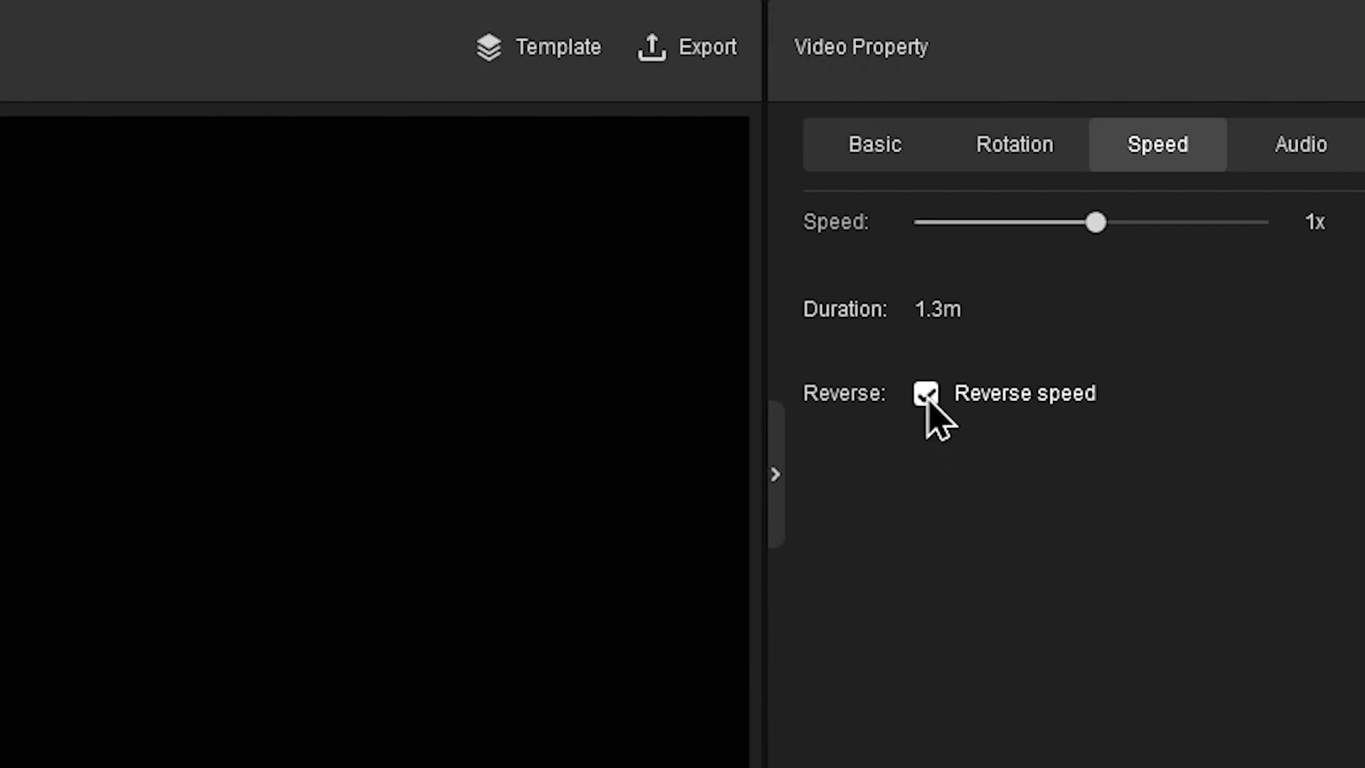
left_click(928, 398)
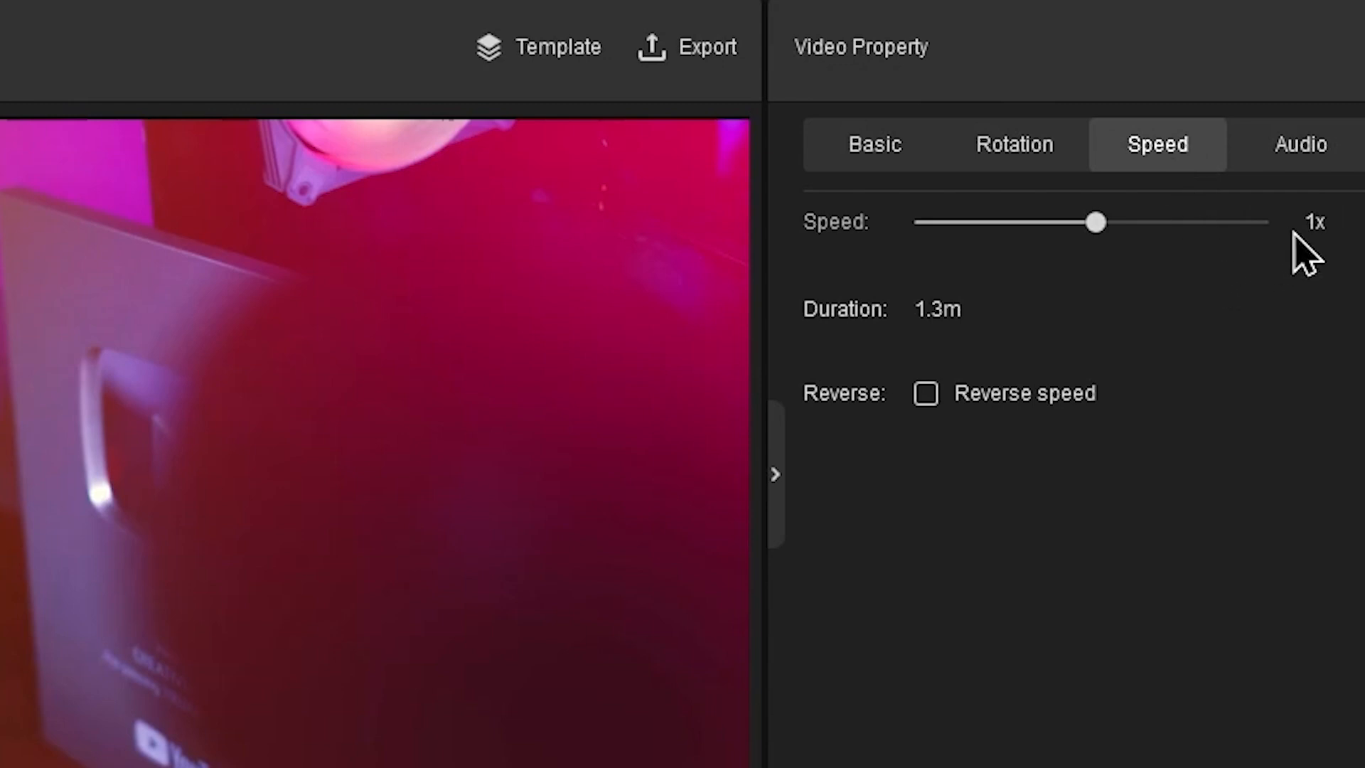
View the clip's audio fade and volume settings, then collapse and restore the video property area
left_click(1316, 146)
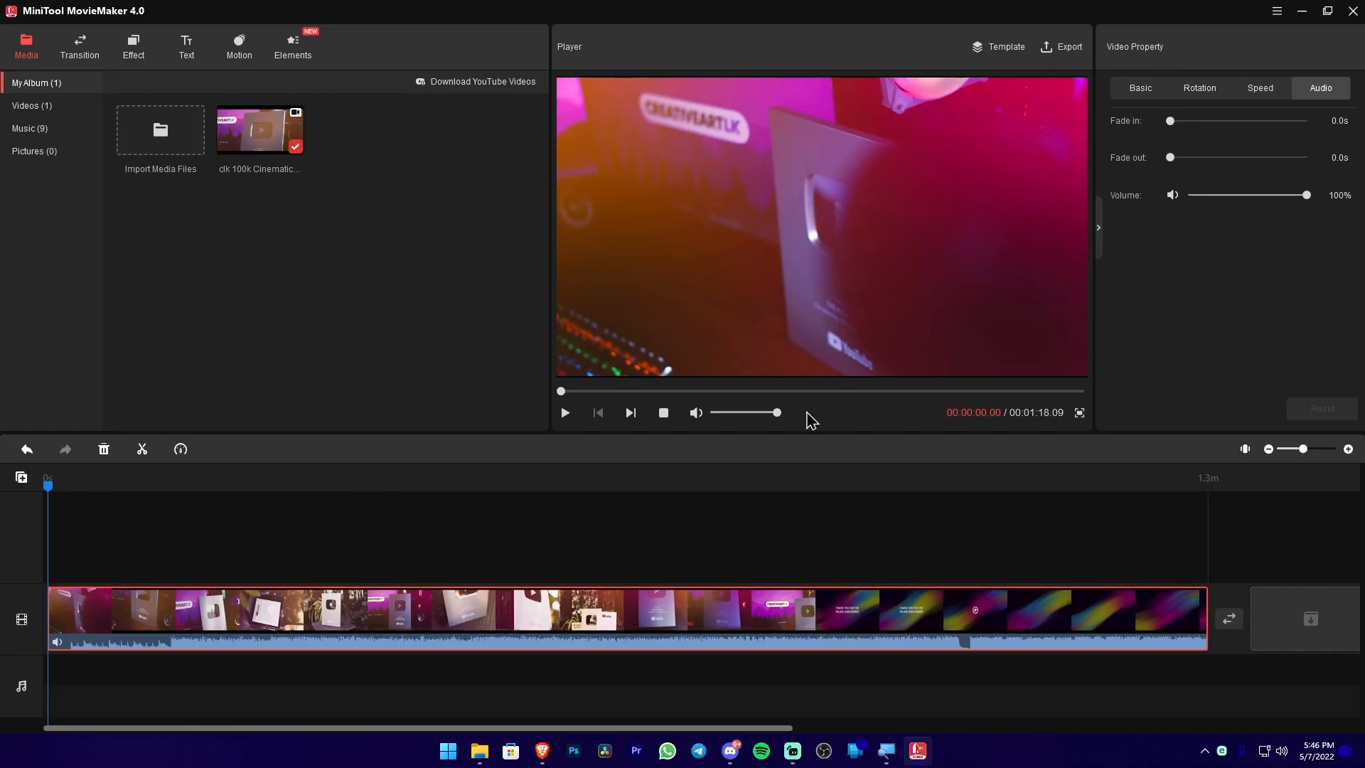
left_click(1101, 228)
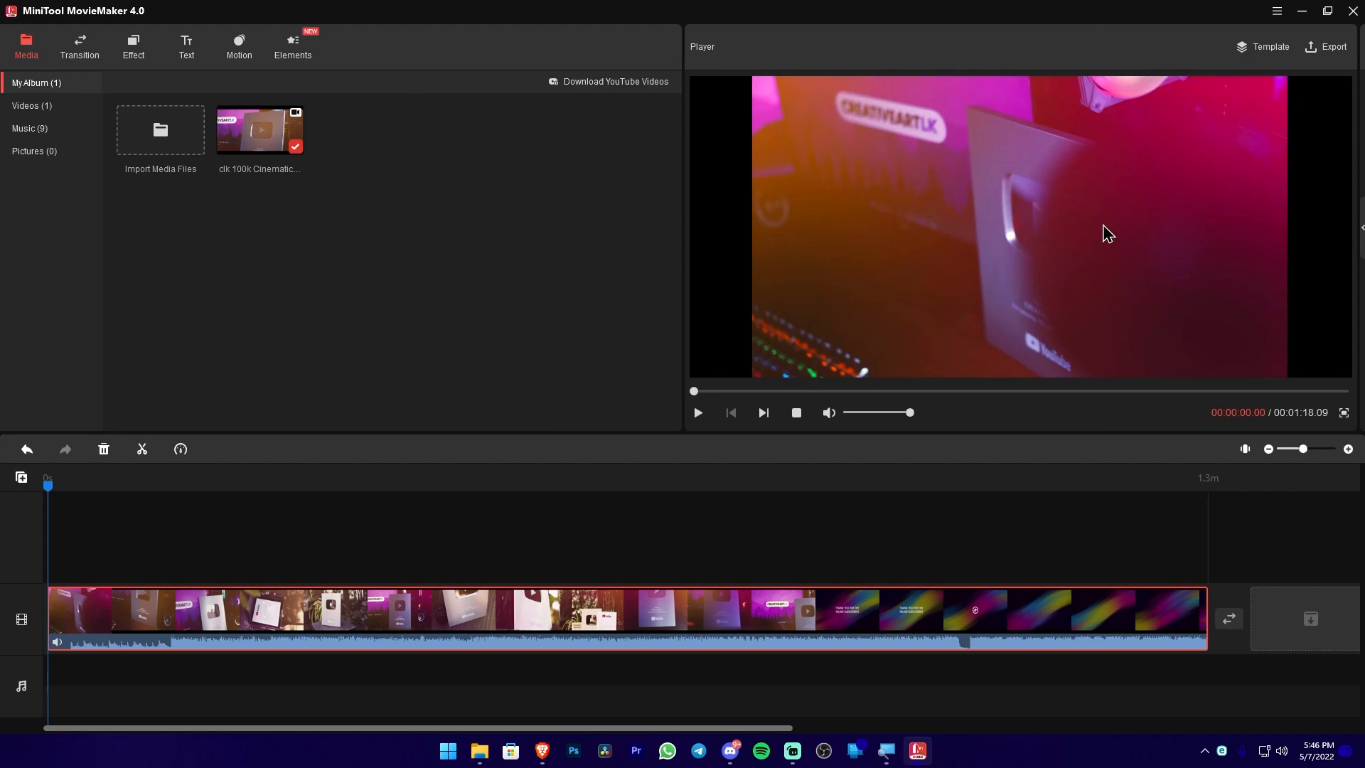
left_click(1362, 235)
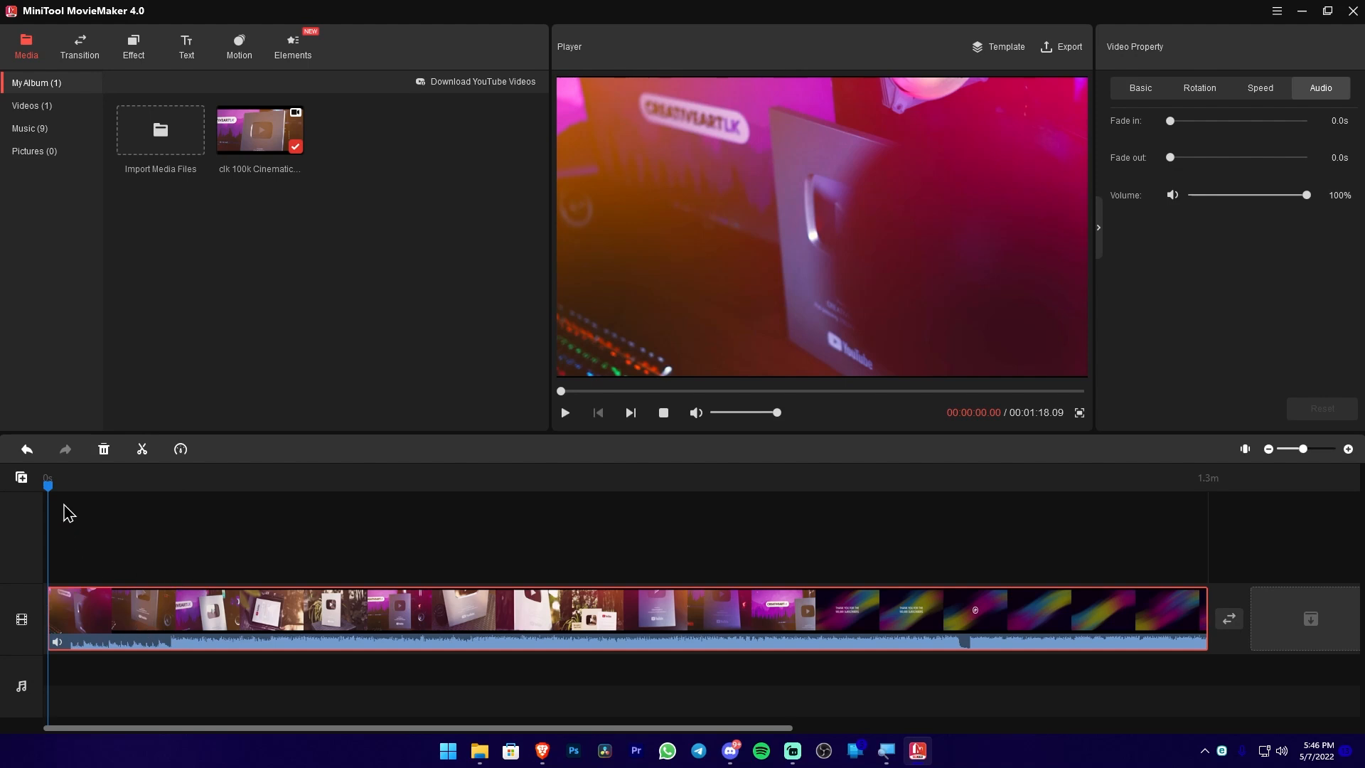
Split the video at about 8.7 s with Quick Split and select each of the two resulting clips
left_click_drag(49, 494, 169, 495)
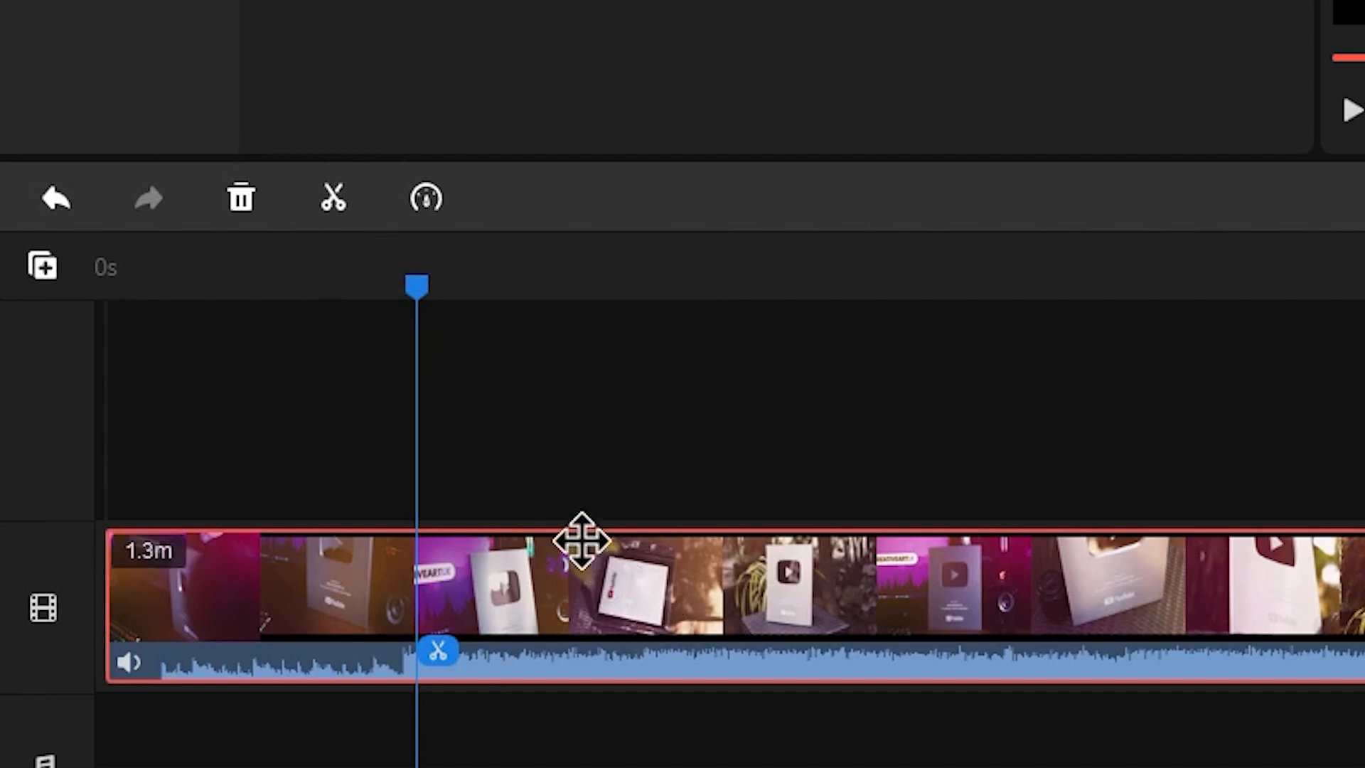
left_click(342, 206)
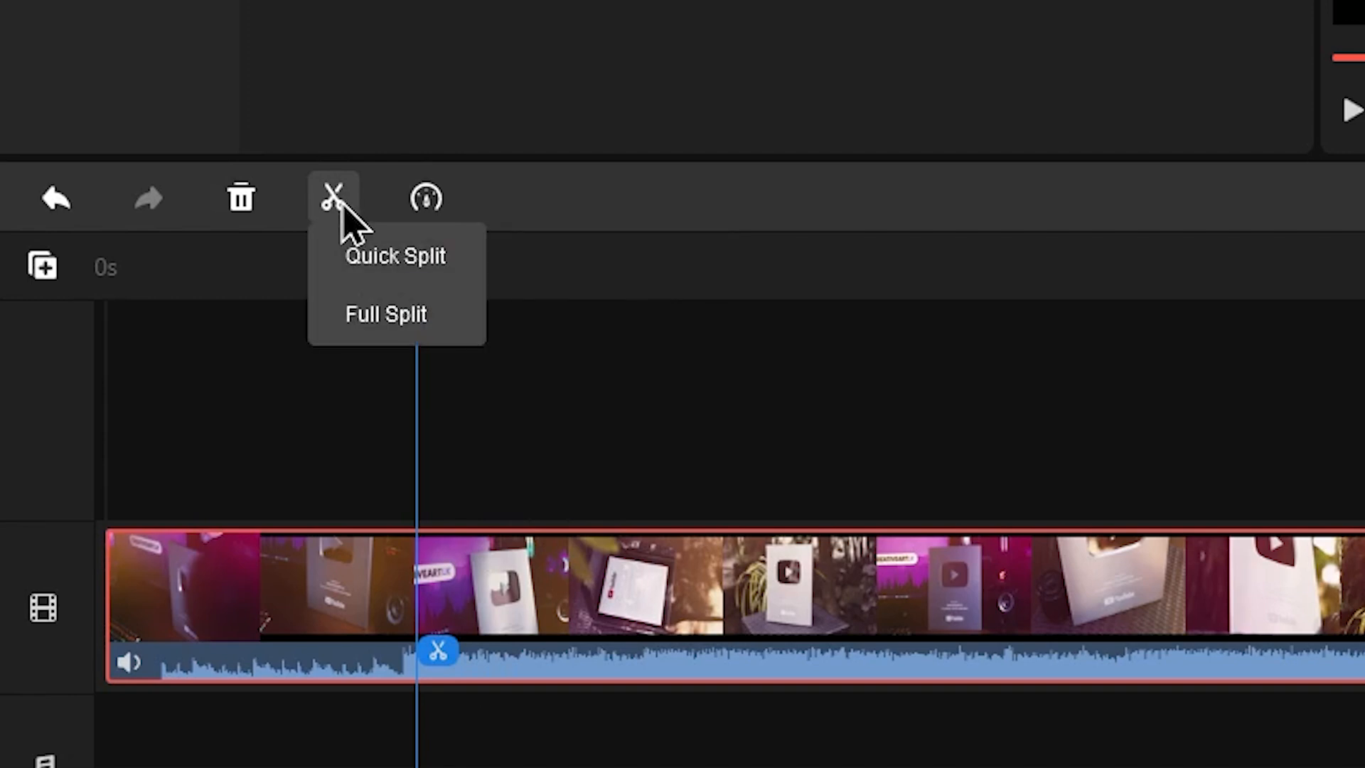
left_click(427, 265)
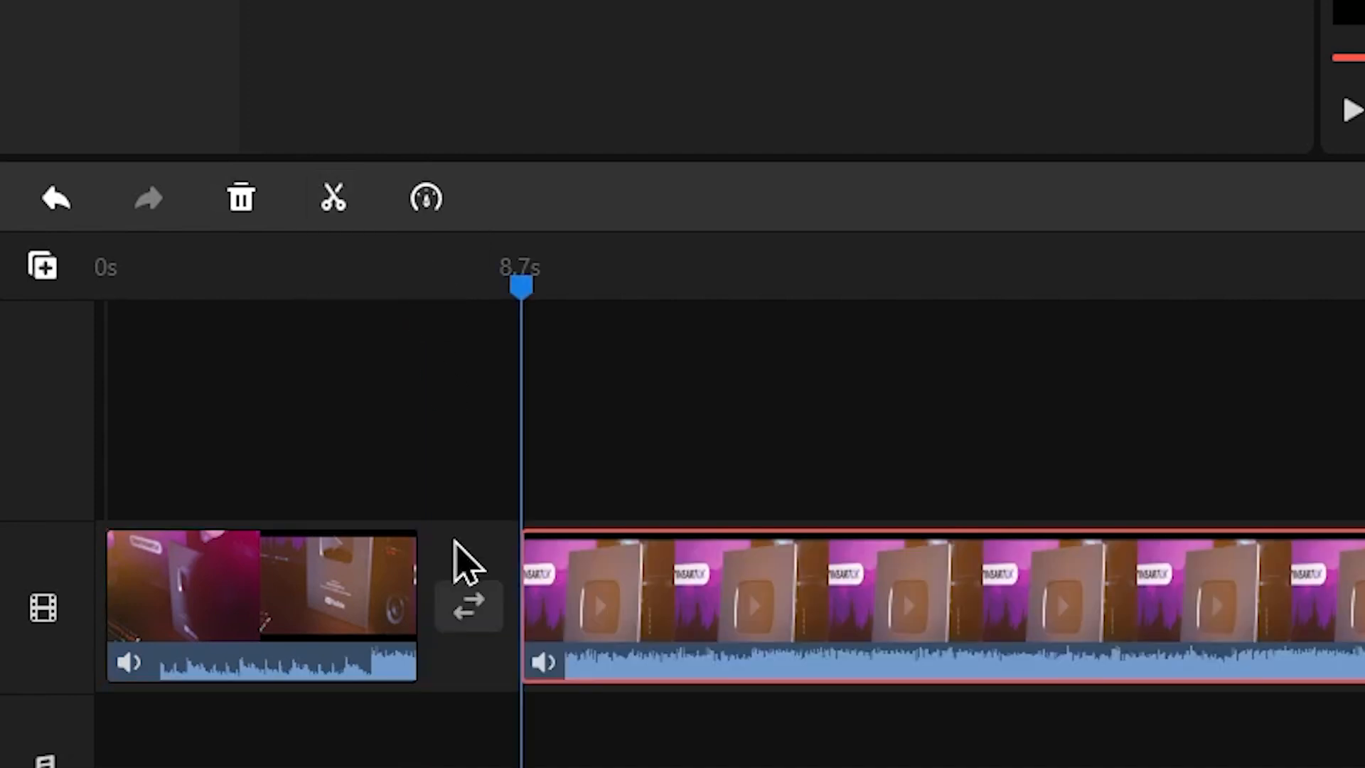
left_click(259, 633)
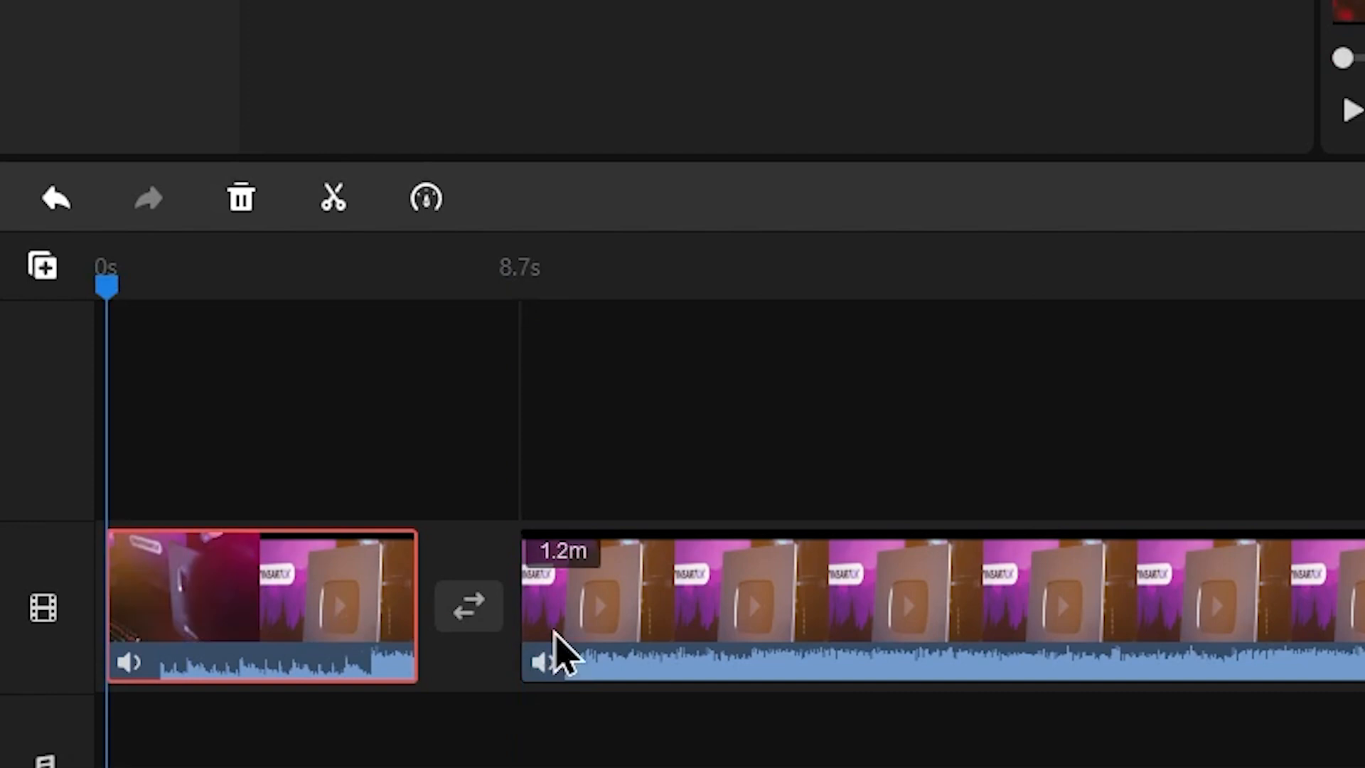
left_click(588, 625)
left_click(323, 620)
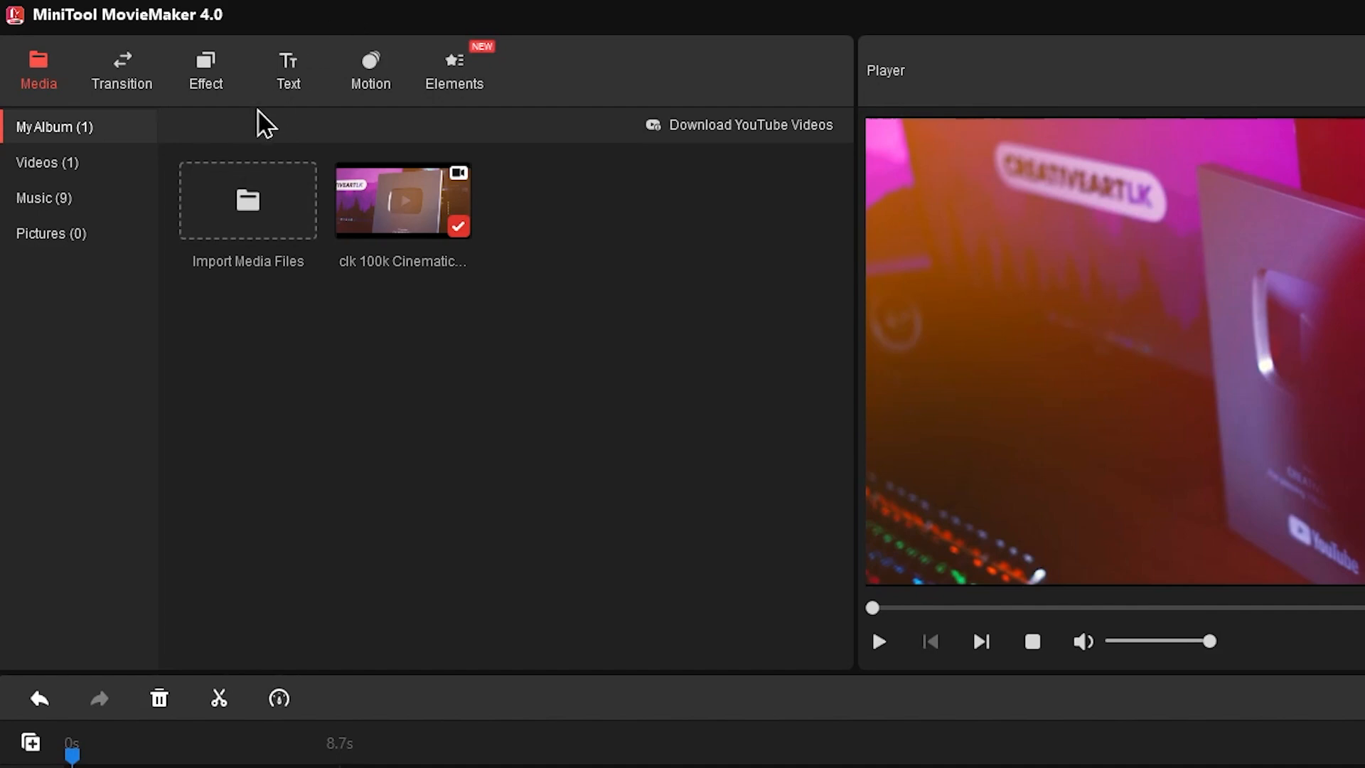
Add the ColourDistance transition between the two clips and play it back in the preview
left_click(122, 78)
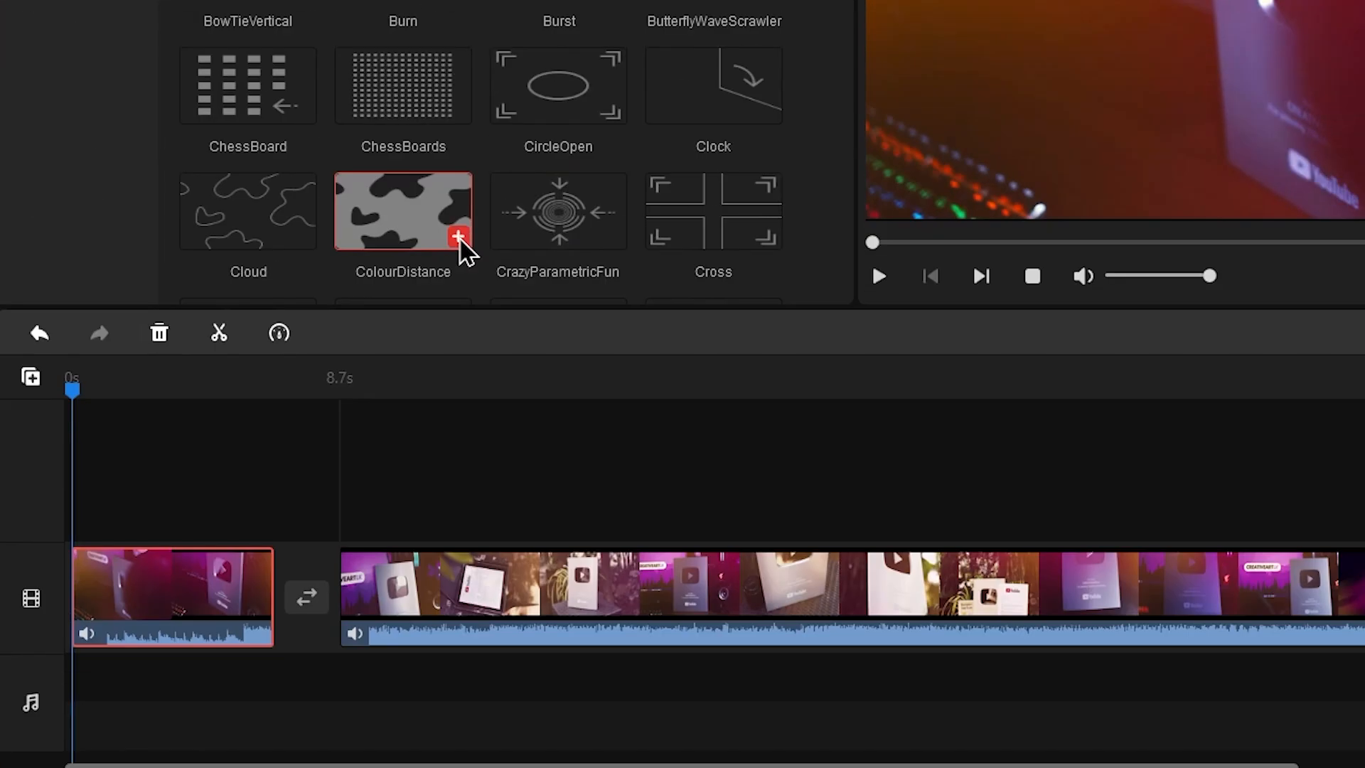
left_click(459, 239)
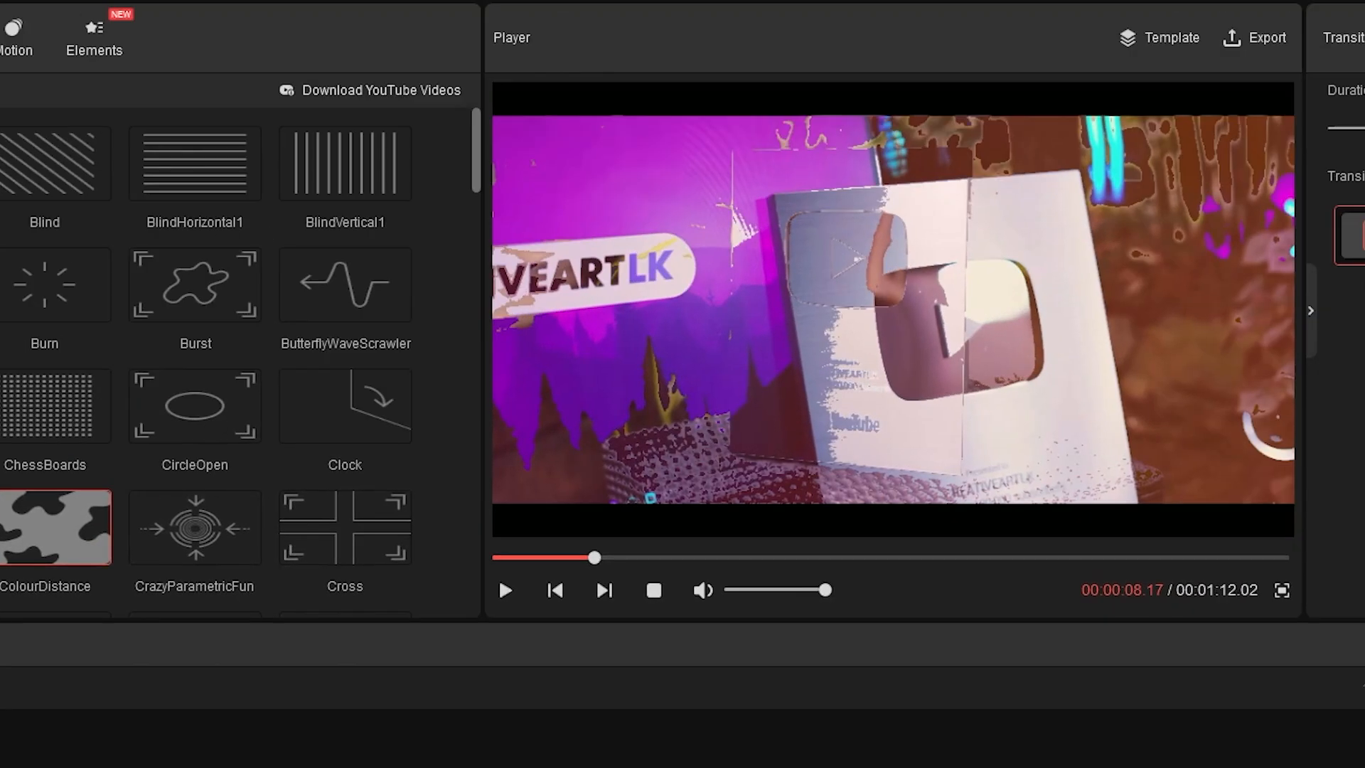
left_click_drag(6, 689, 0, 688)
key("space")
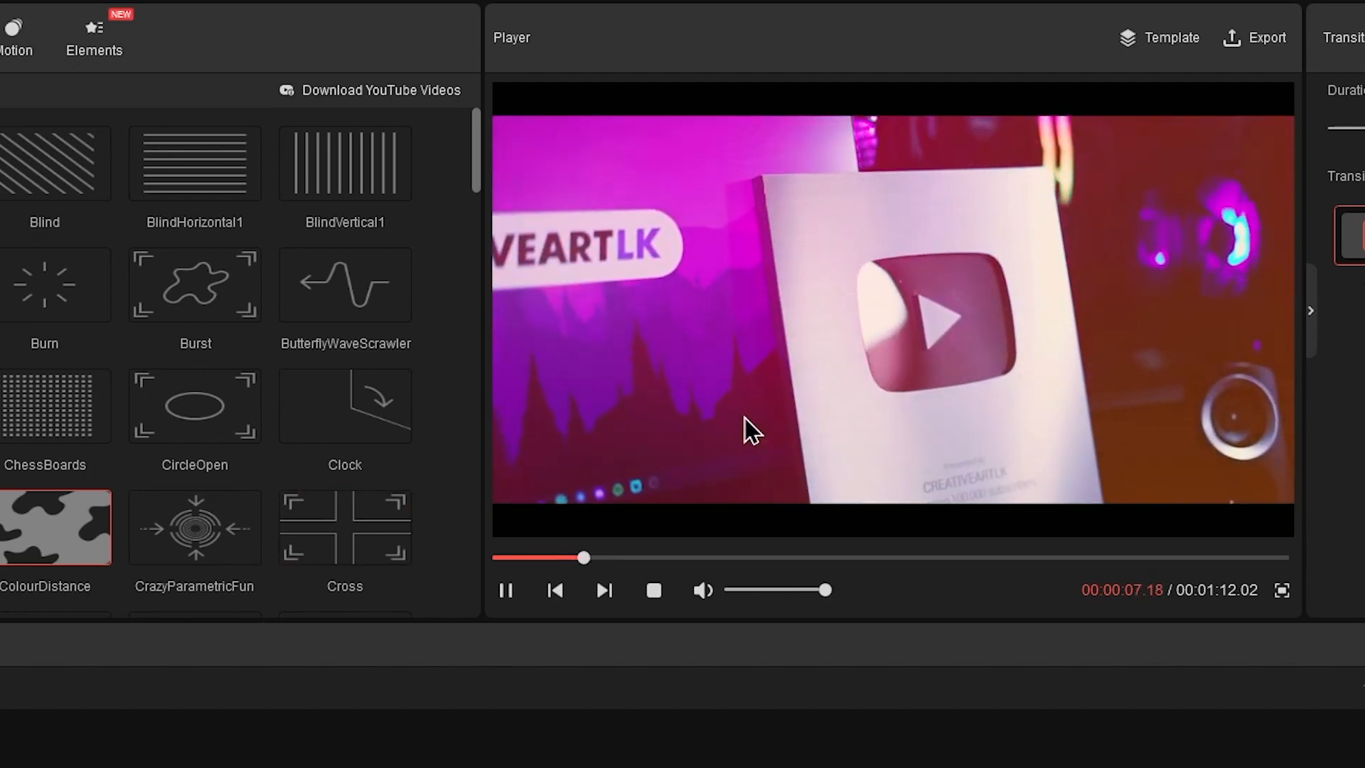
key("space")
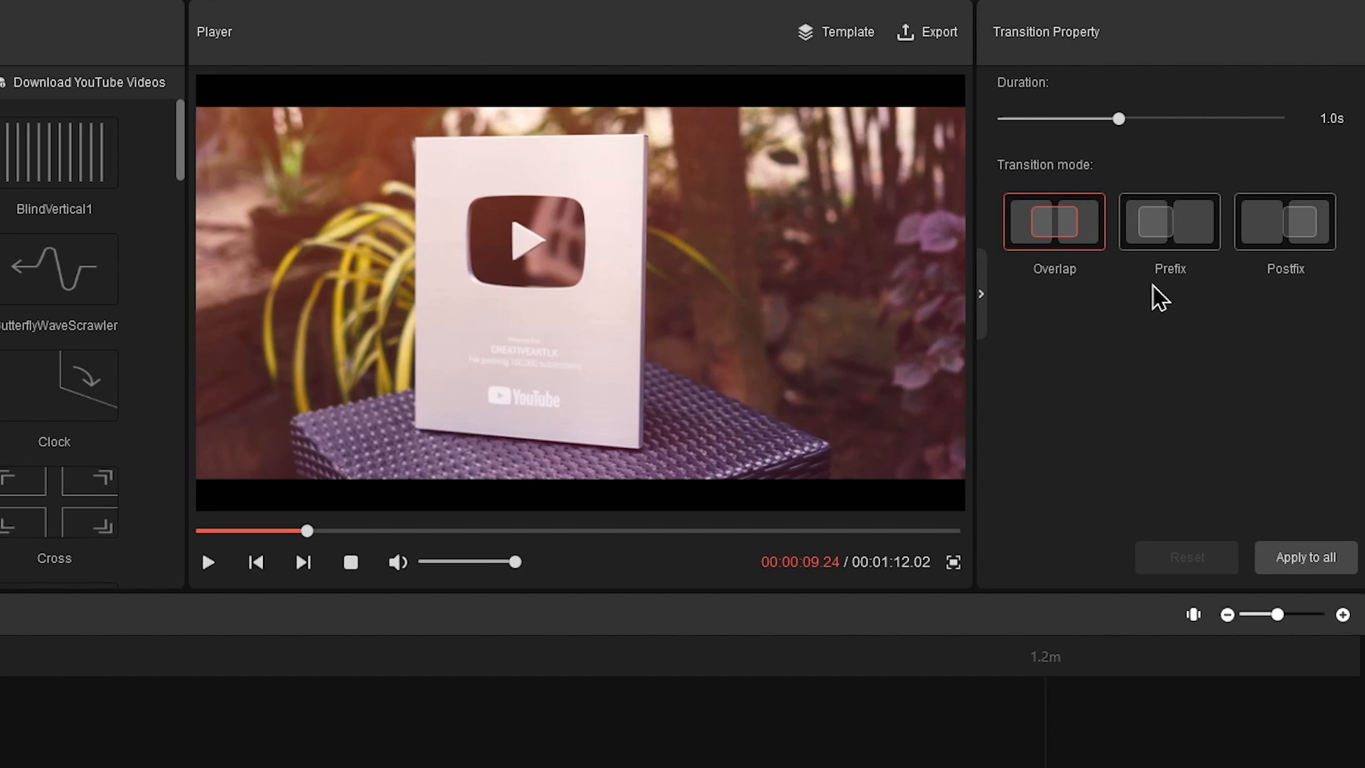
Try muting and unmuting the second clip, then lower its volume to 0% in its audio properties
left_click(368, 634)
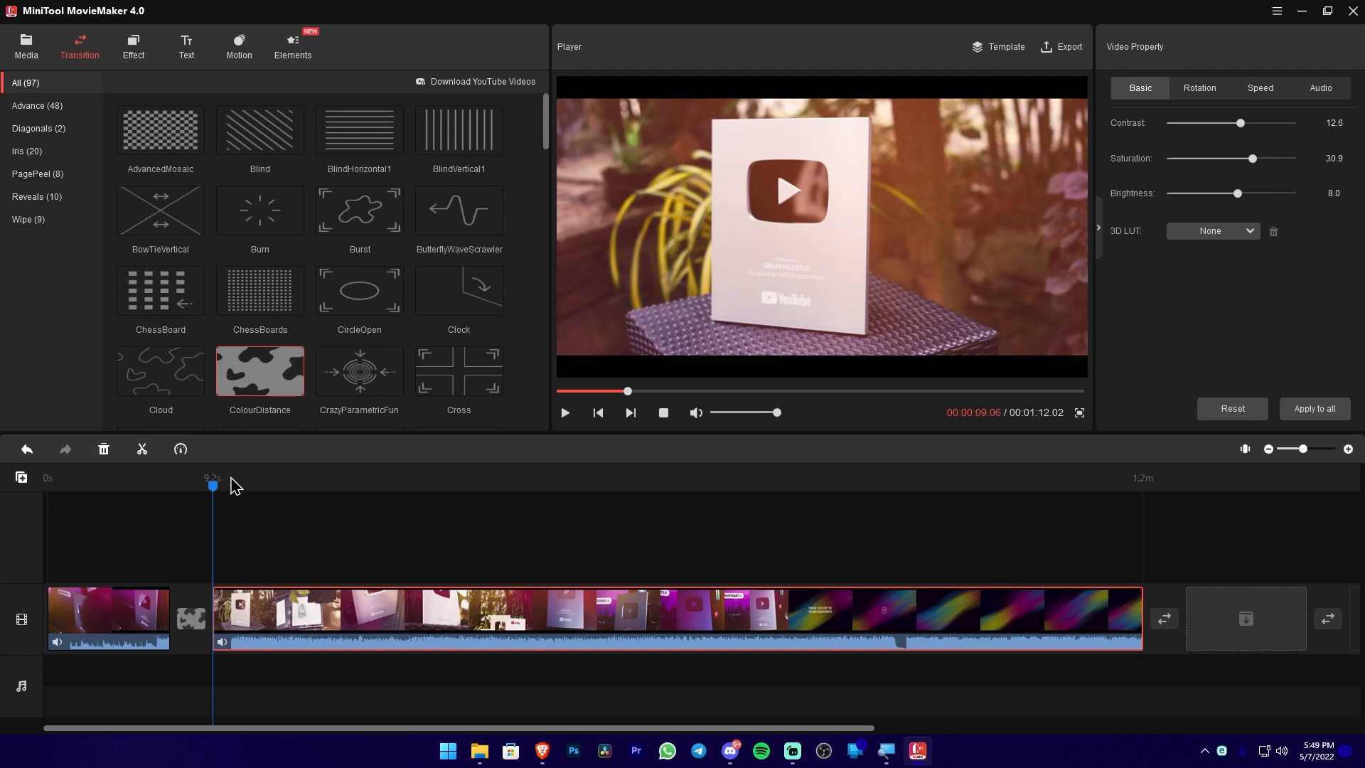
left_click_drag(268, 543, 329, 670)
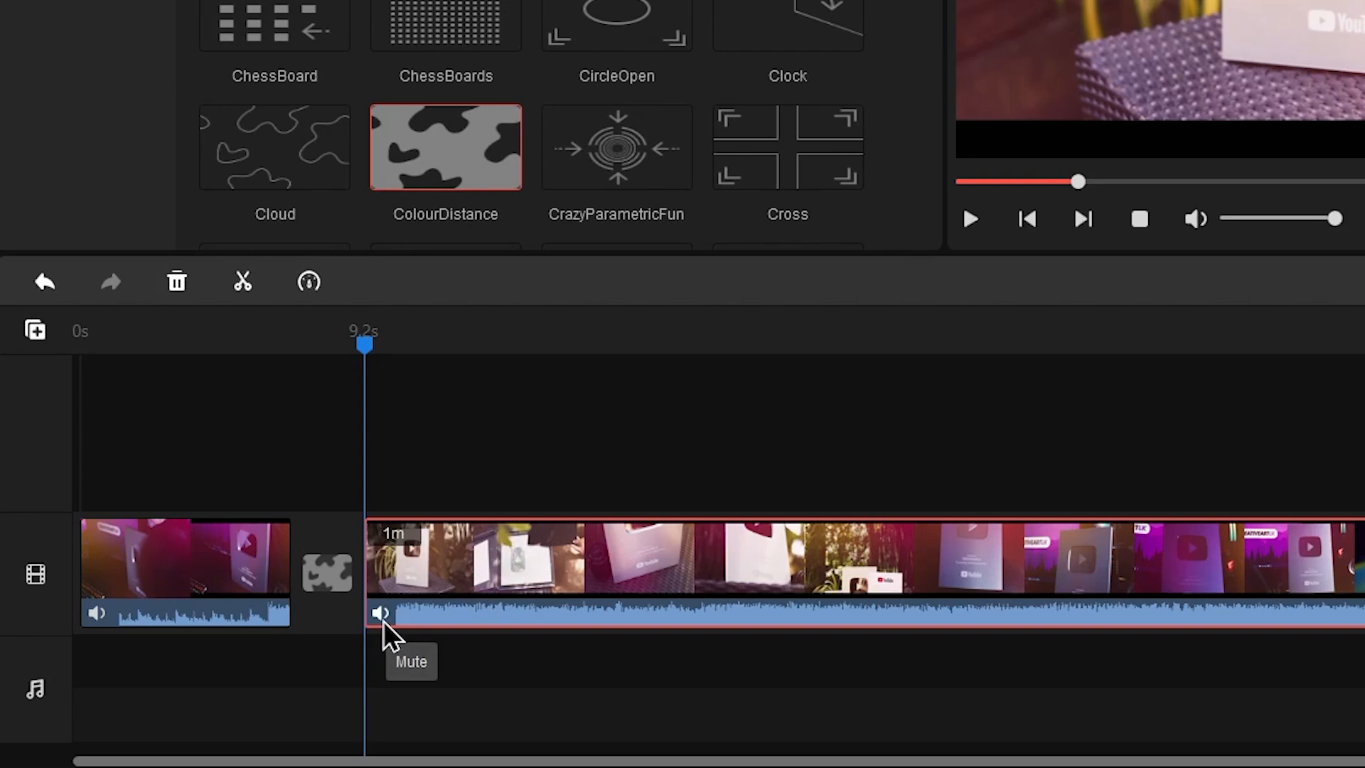
left_click(381, 613)
left_click(383, 619)
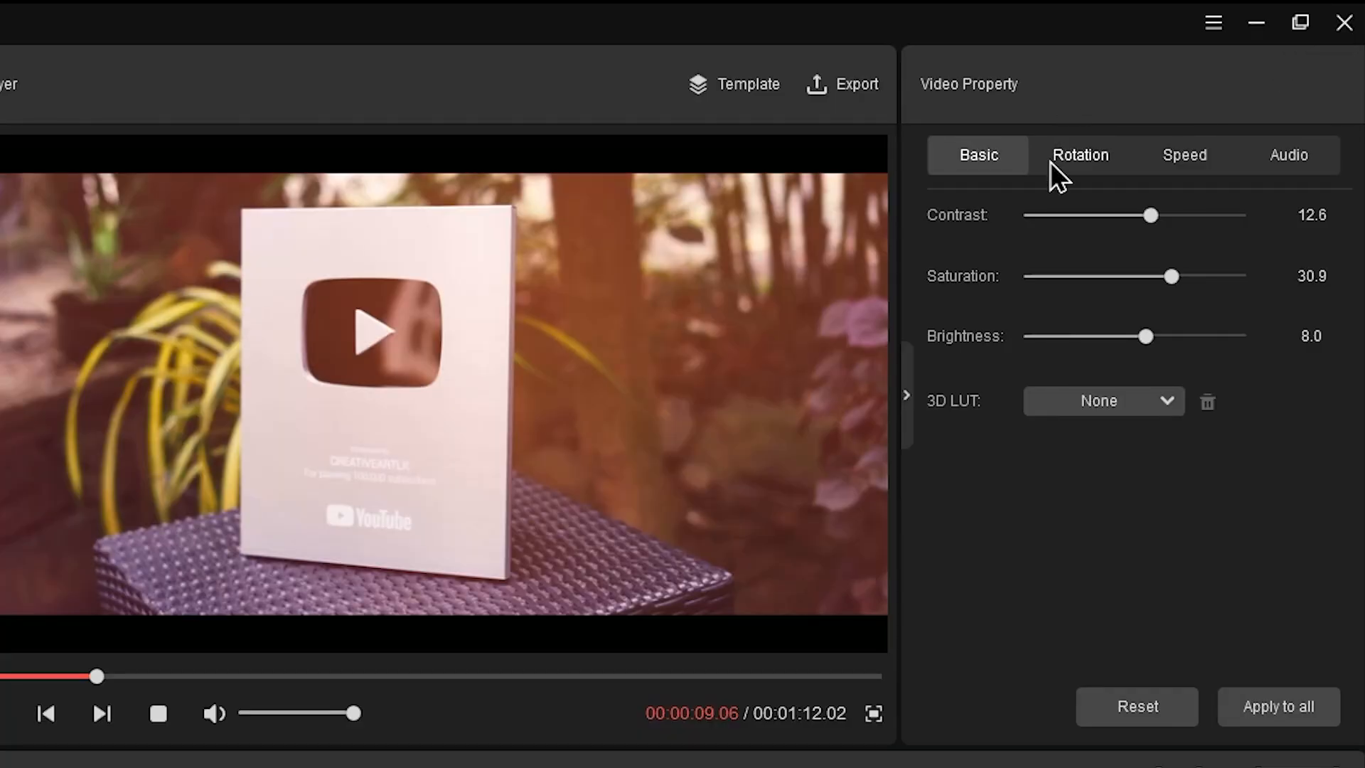
left_click(1296, 160)
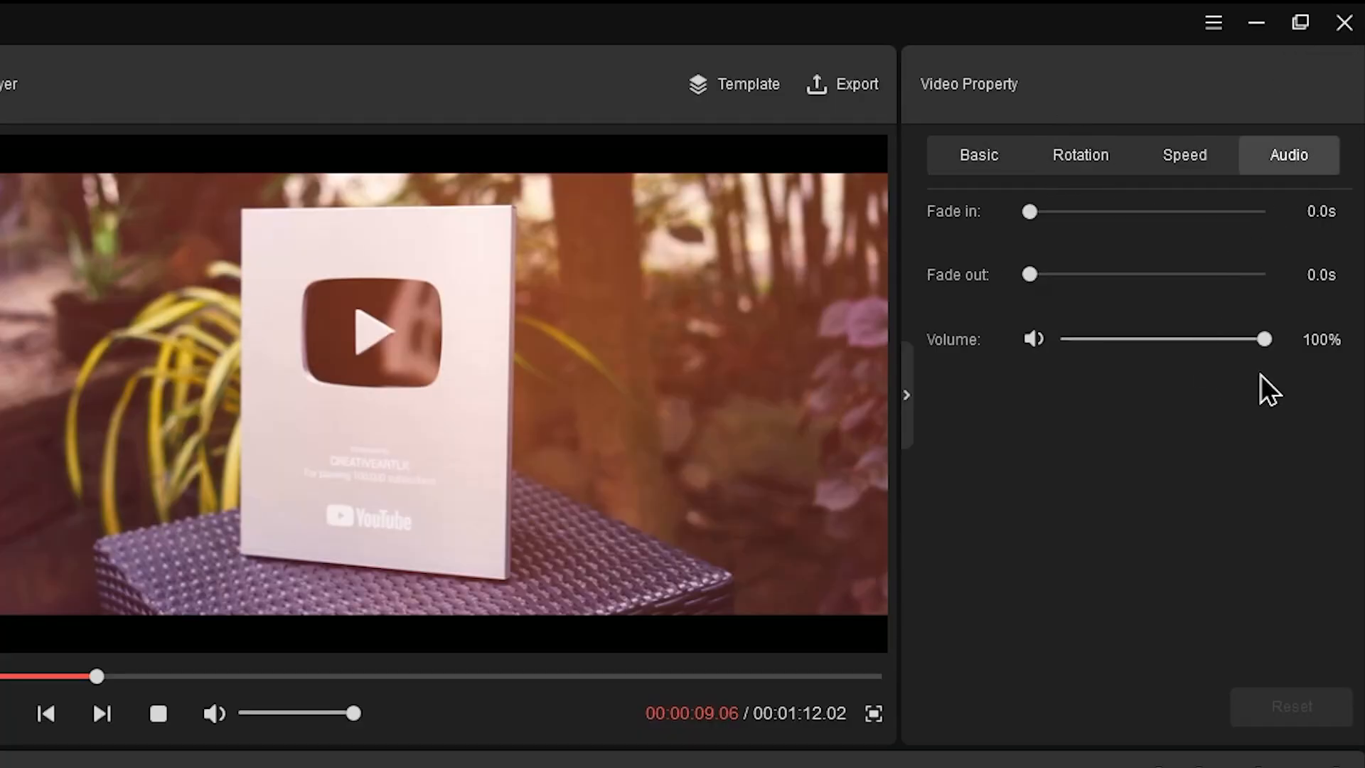
left_click_drag(1264, 339, 993, 393)
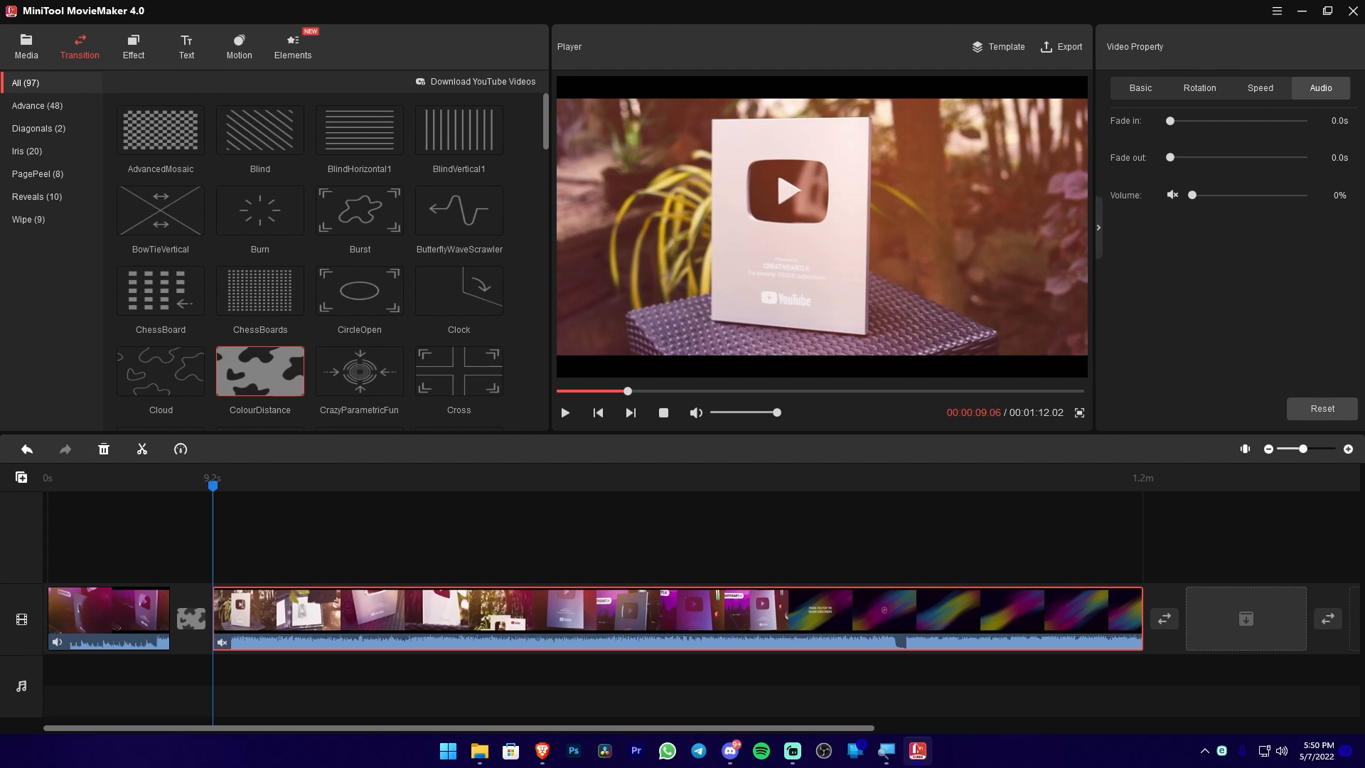
View the Slow and Fast speed choices available for the second clip
left_click(28, 47)
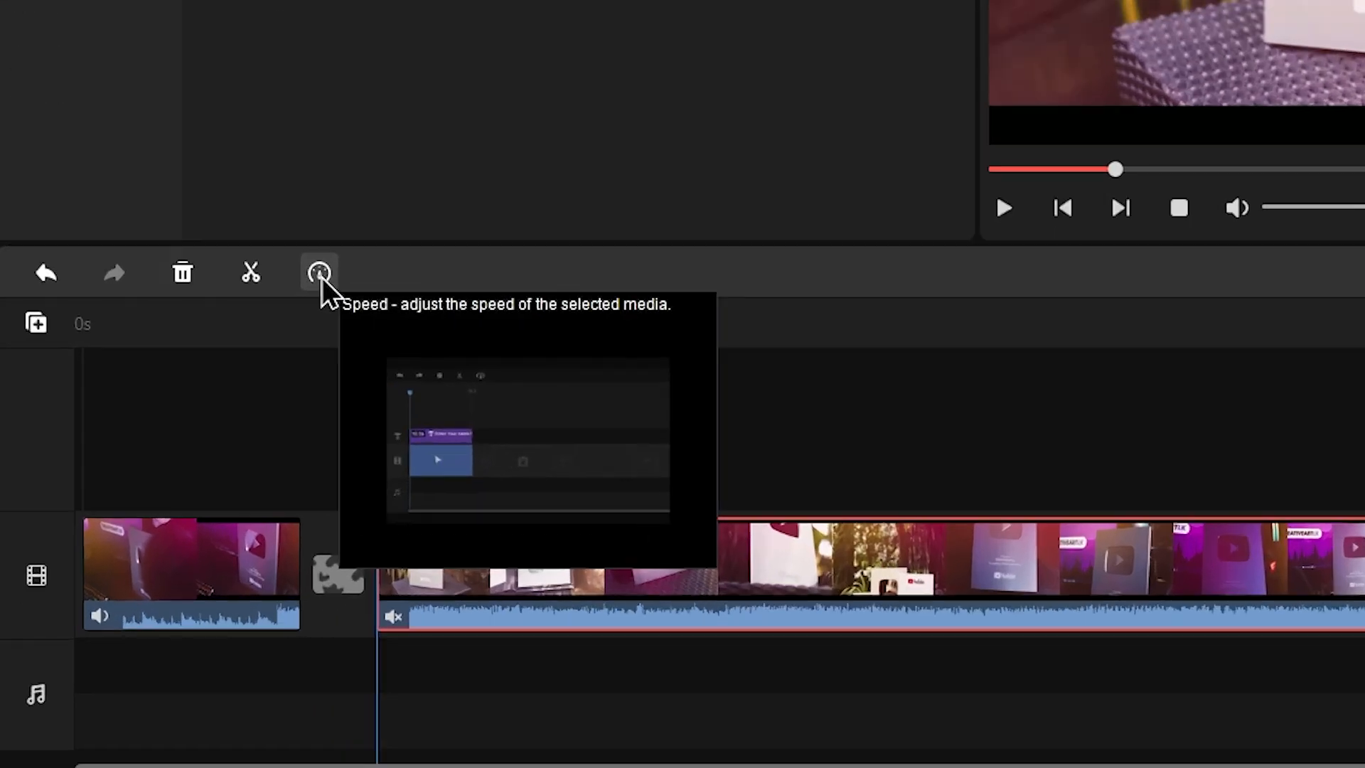
left_click(181, 449)
mouse_move(197, 478)
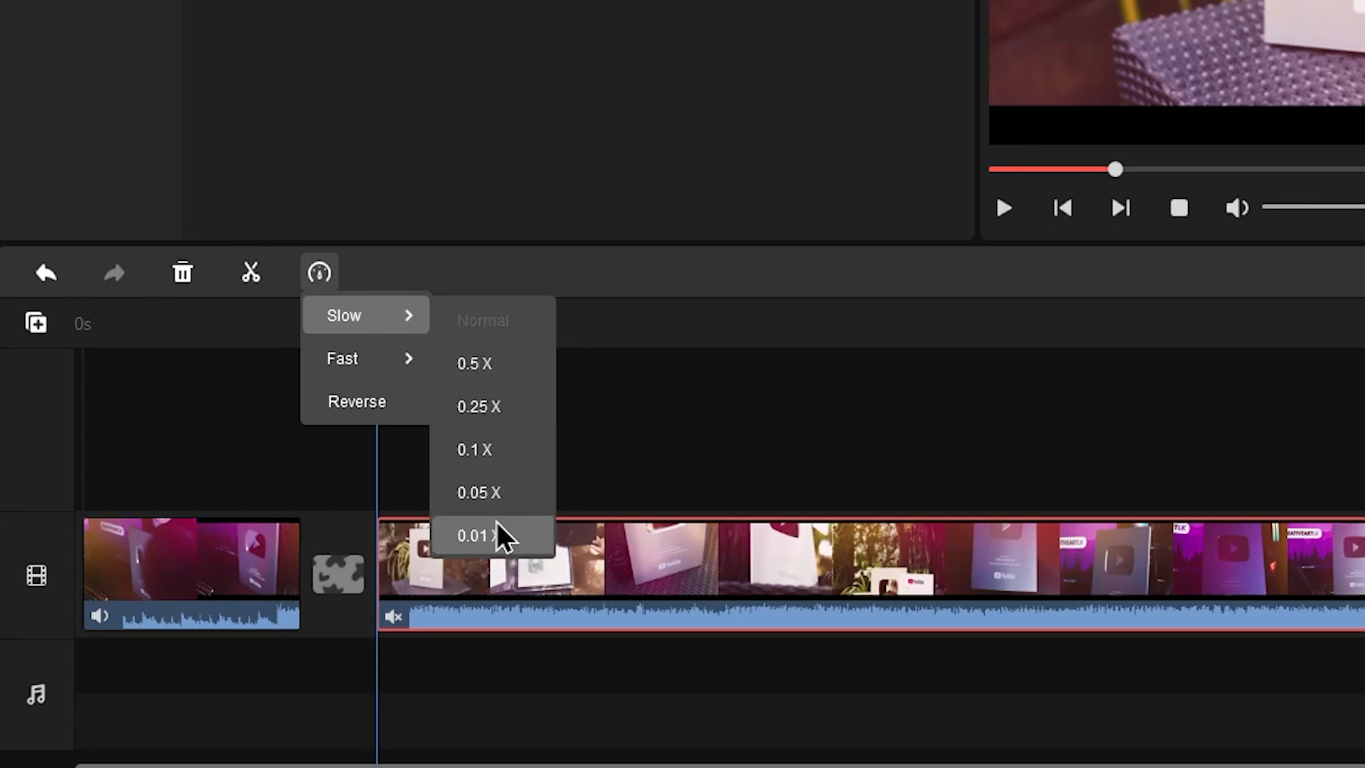
mouse_move(362, 361)
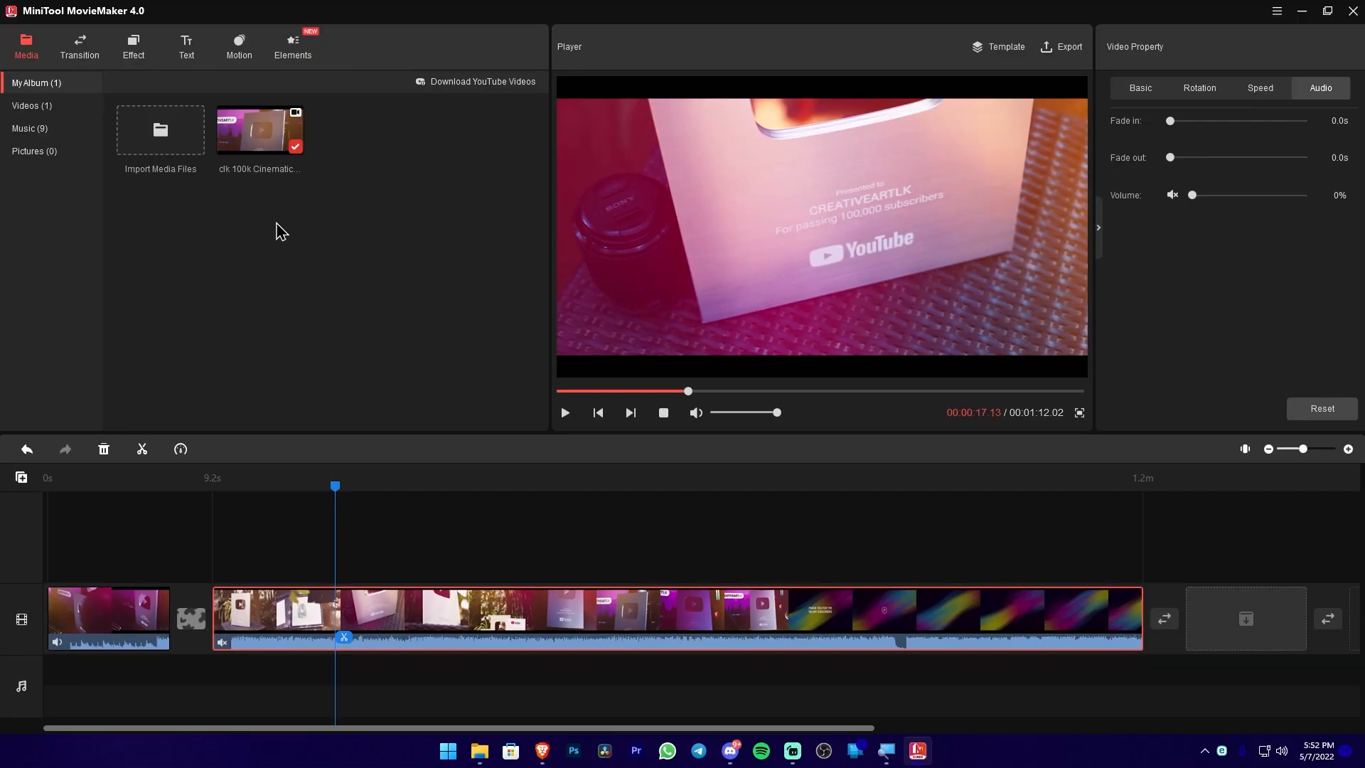
Browse the Elements library and preview the Subscribe, Countdown and Loading elements
left_click(300, 54)
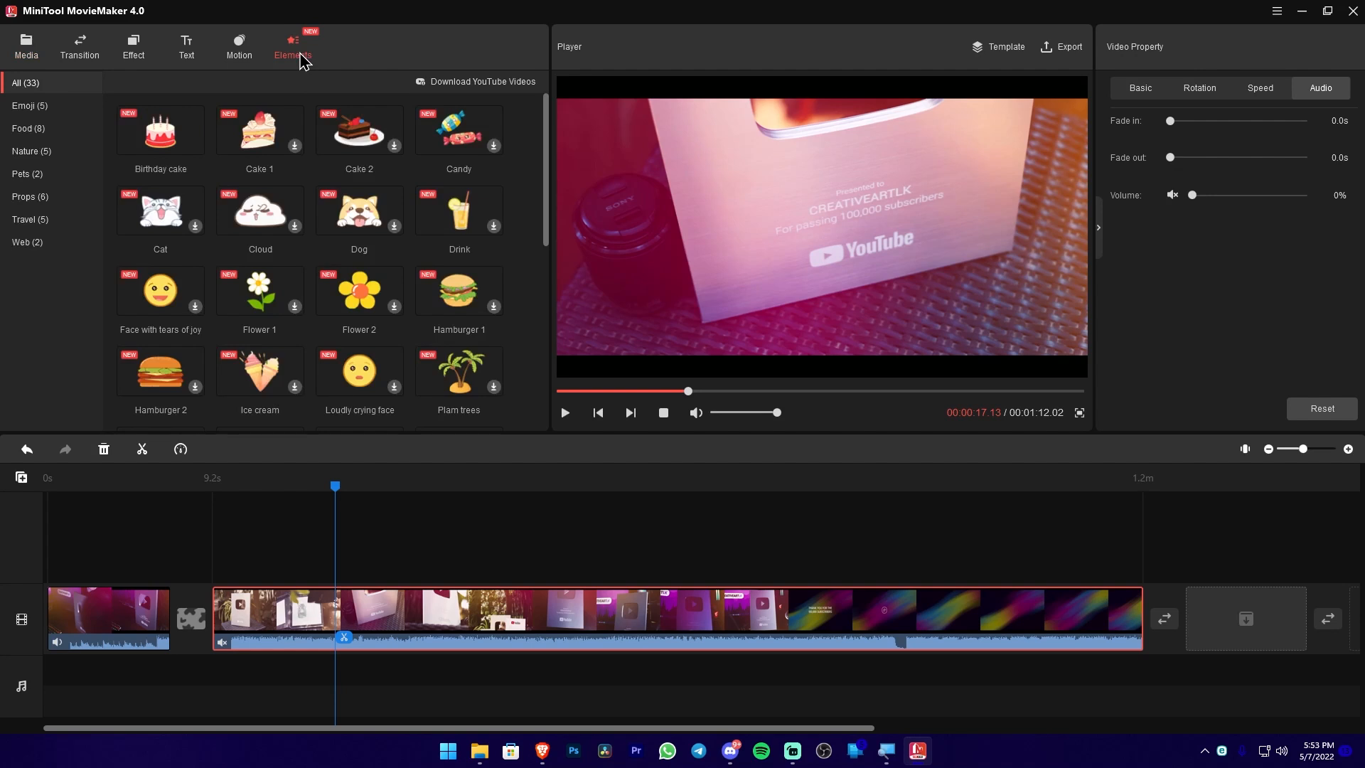
scroll(381, 302, "down", 5)
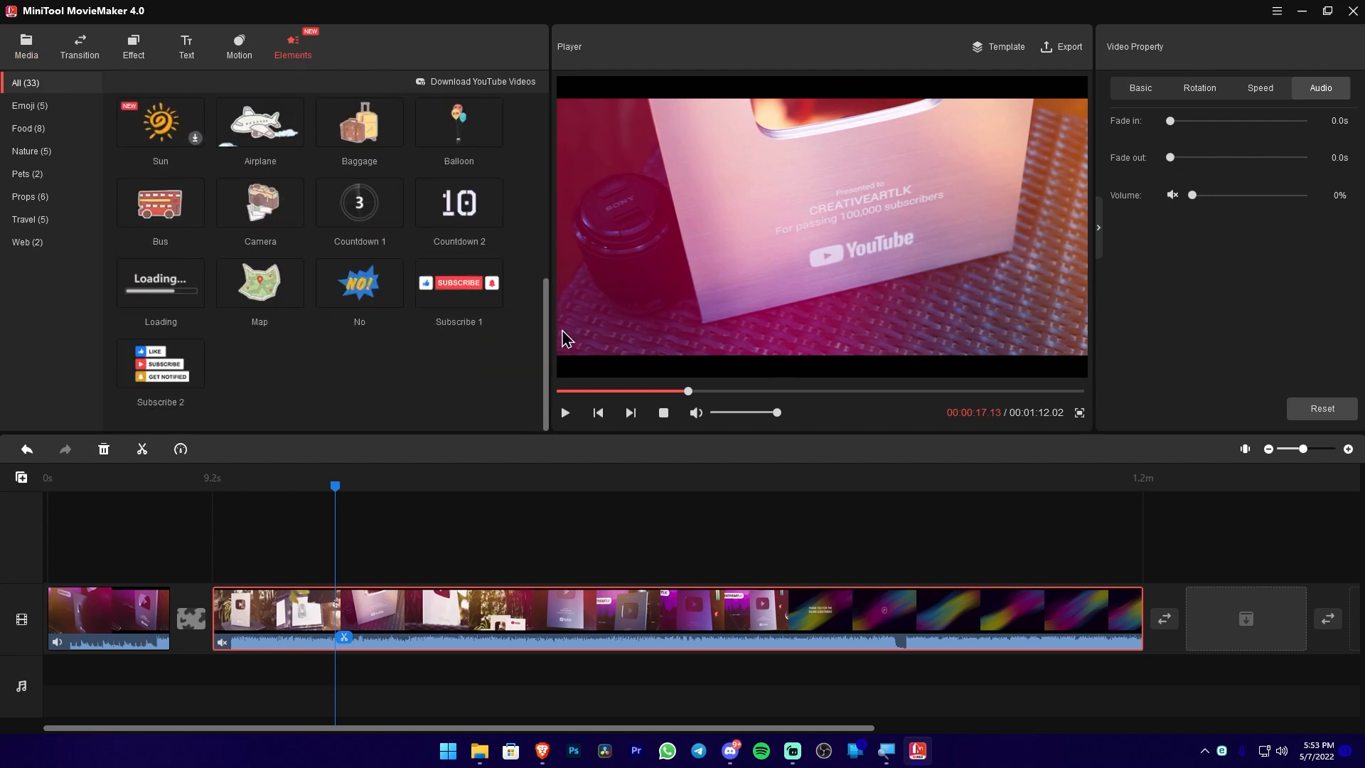
mouse_move(455, 292)
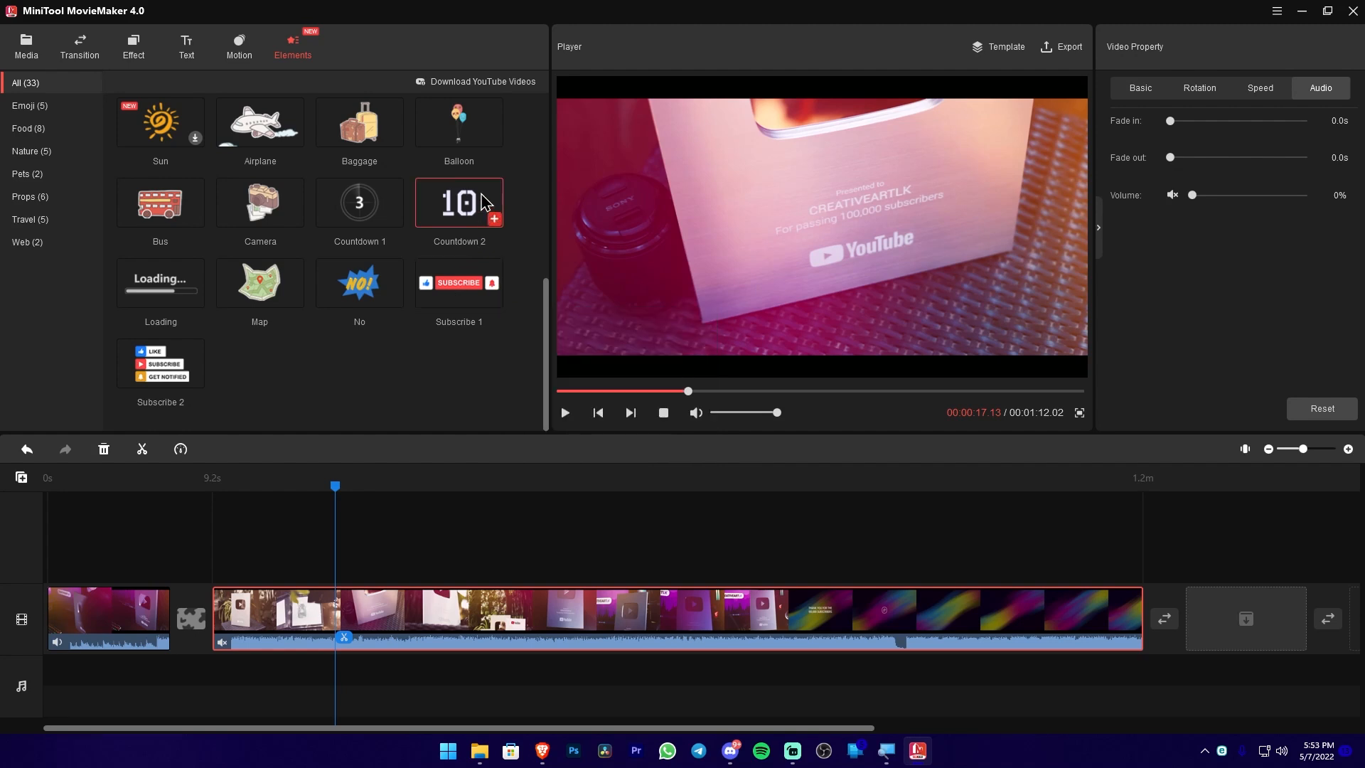
mouse_move(484, 202)
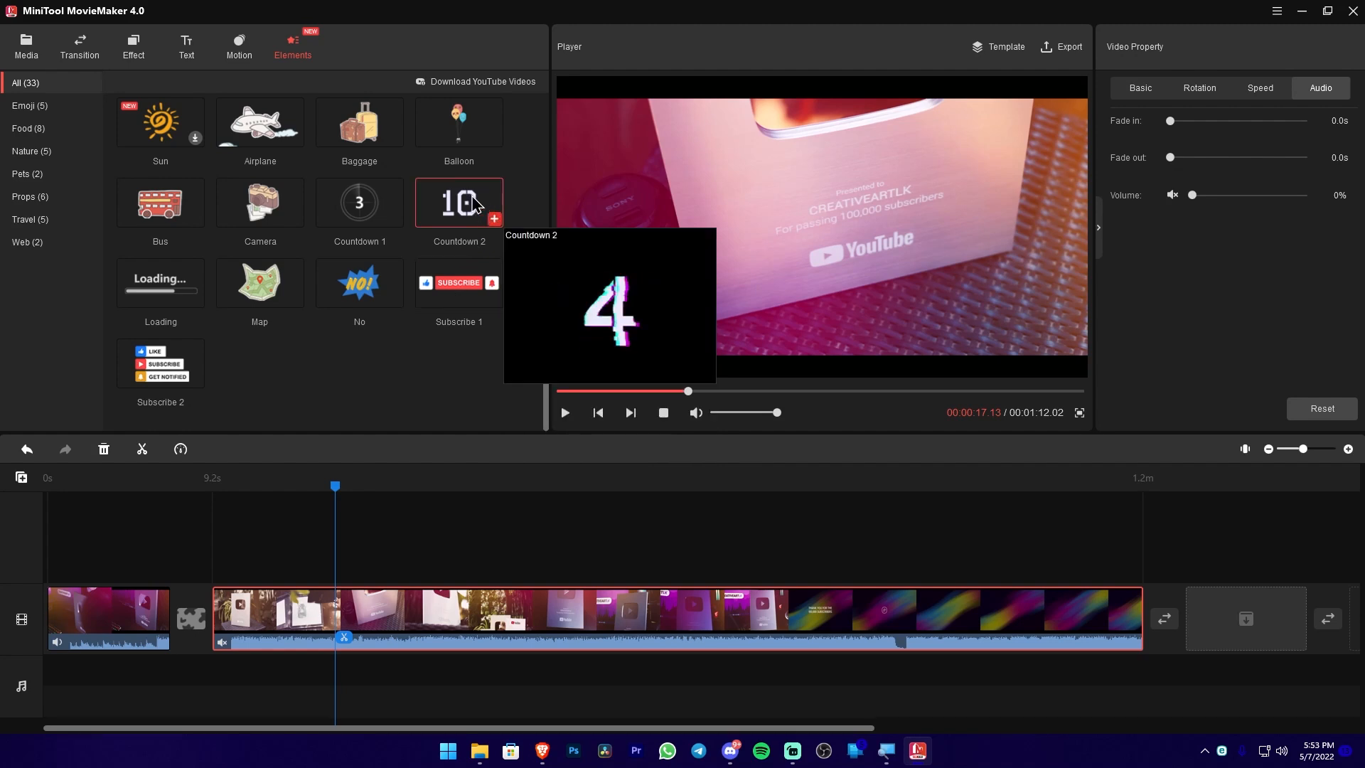
mouse_move(370, 216)
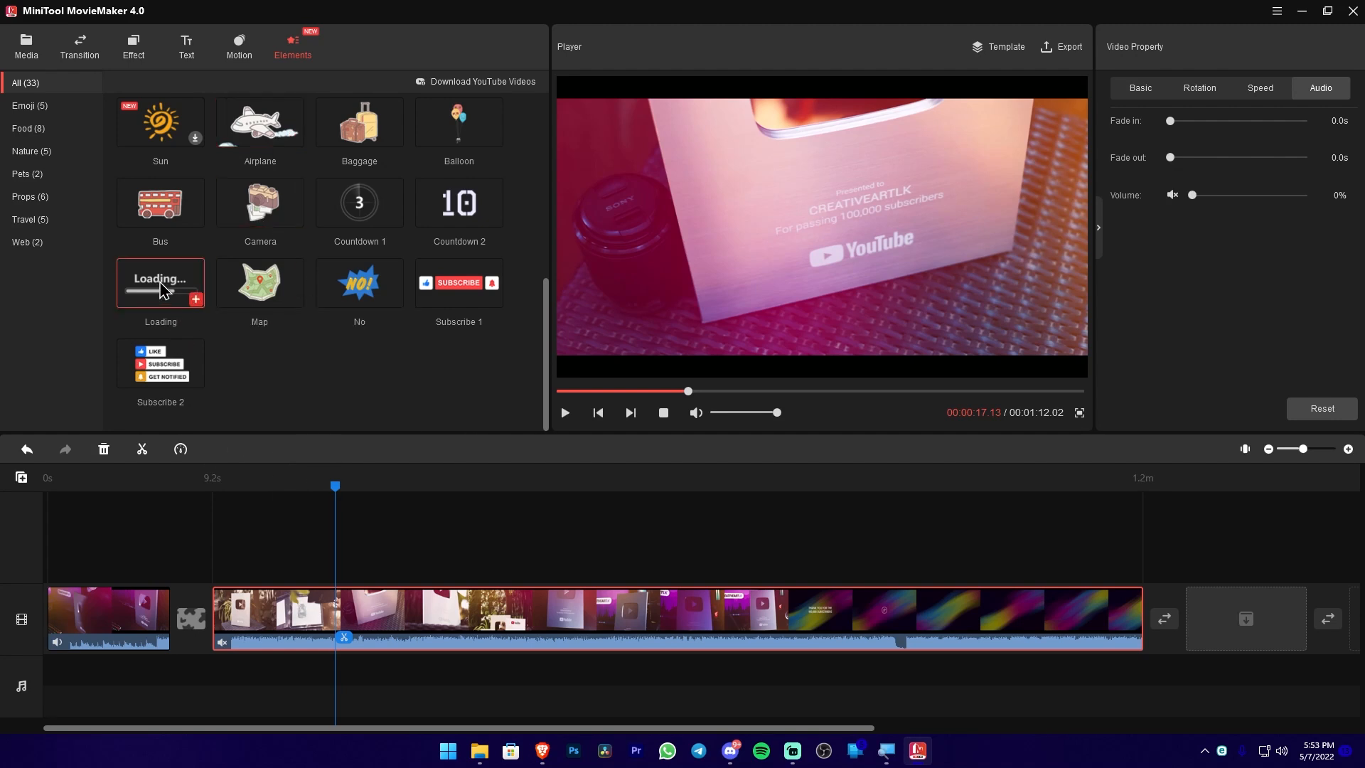
mouse_move(162, 292)
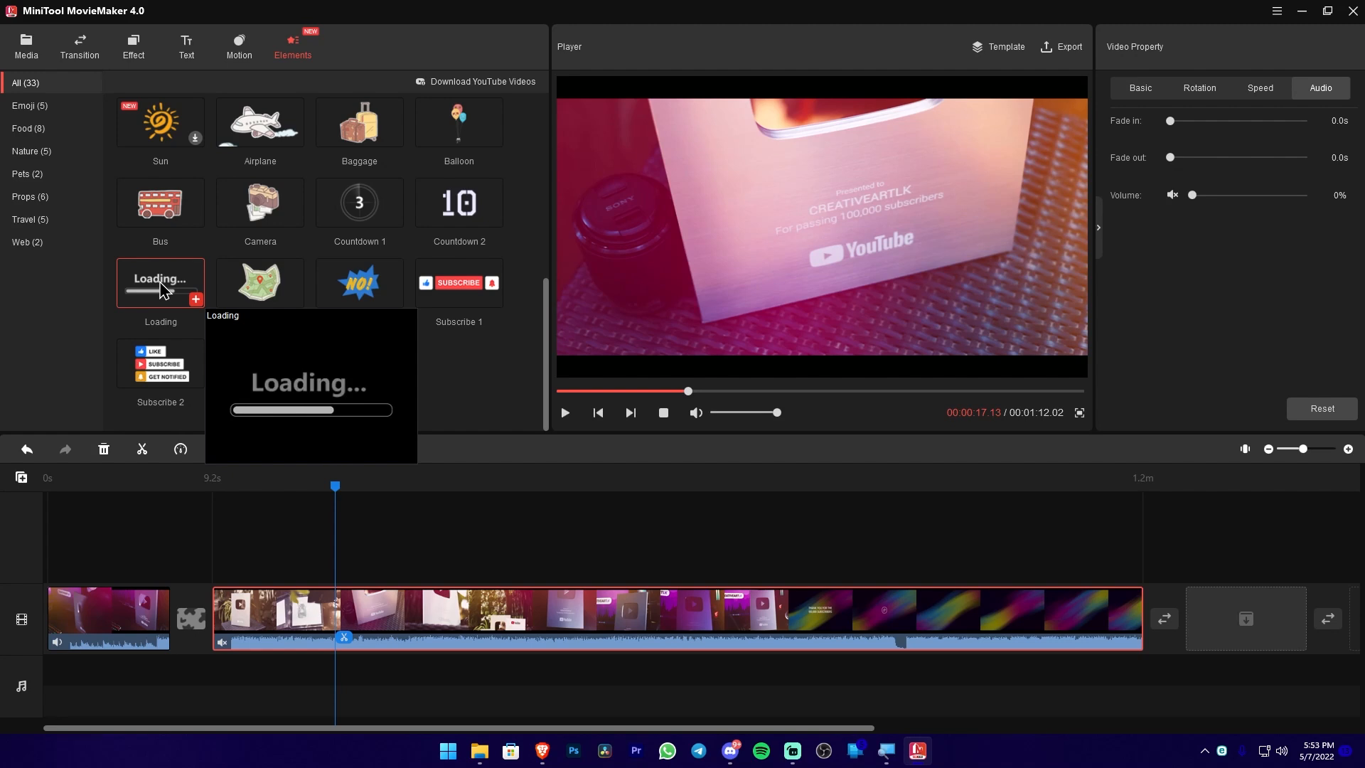
mouse_move(162, 371)
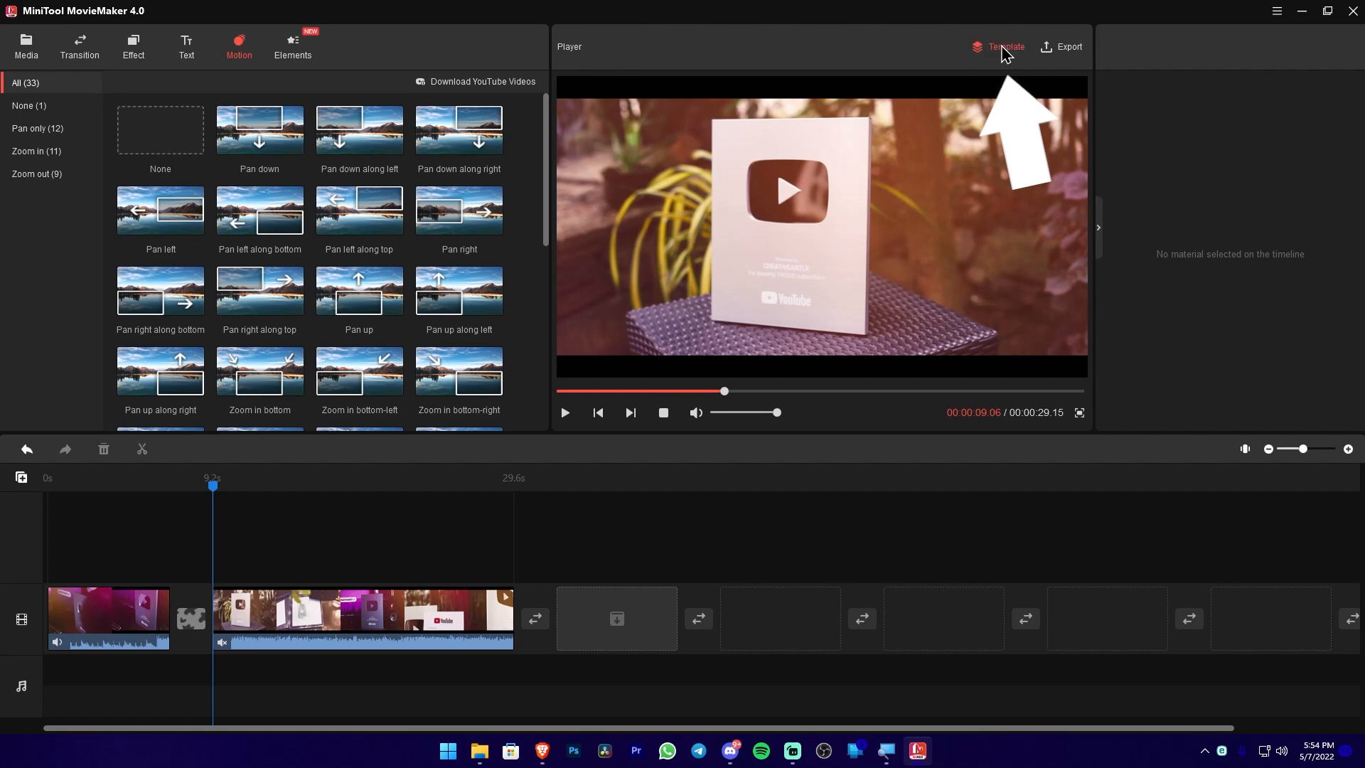
Open the Challenge movie template, look through its scenarios and close it without saving
left_click(1003, 48)
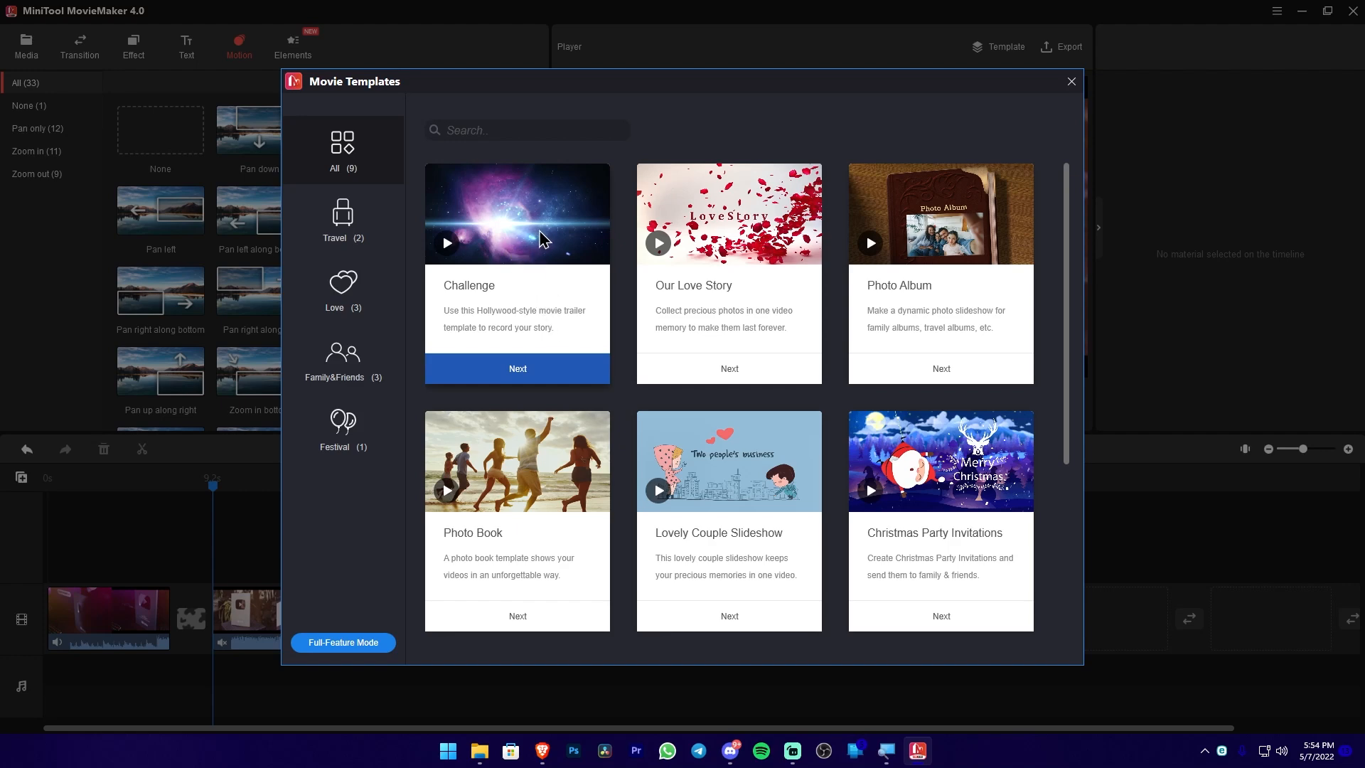
left_click(526, 368)
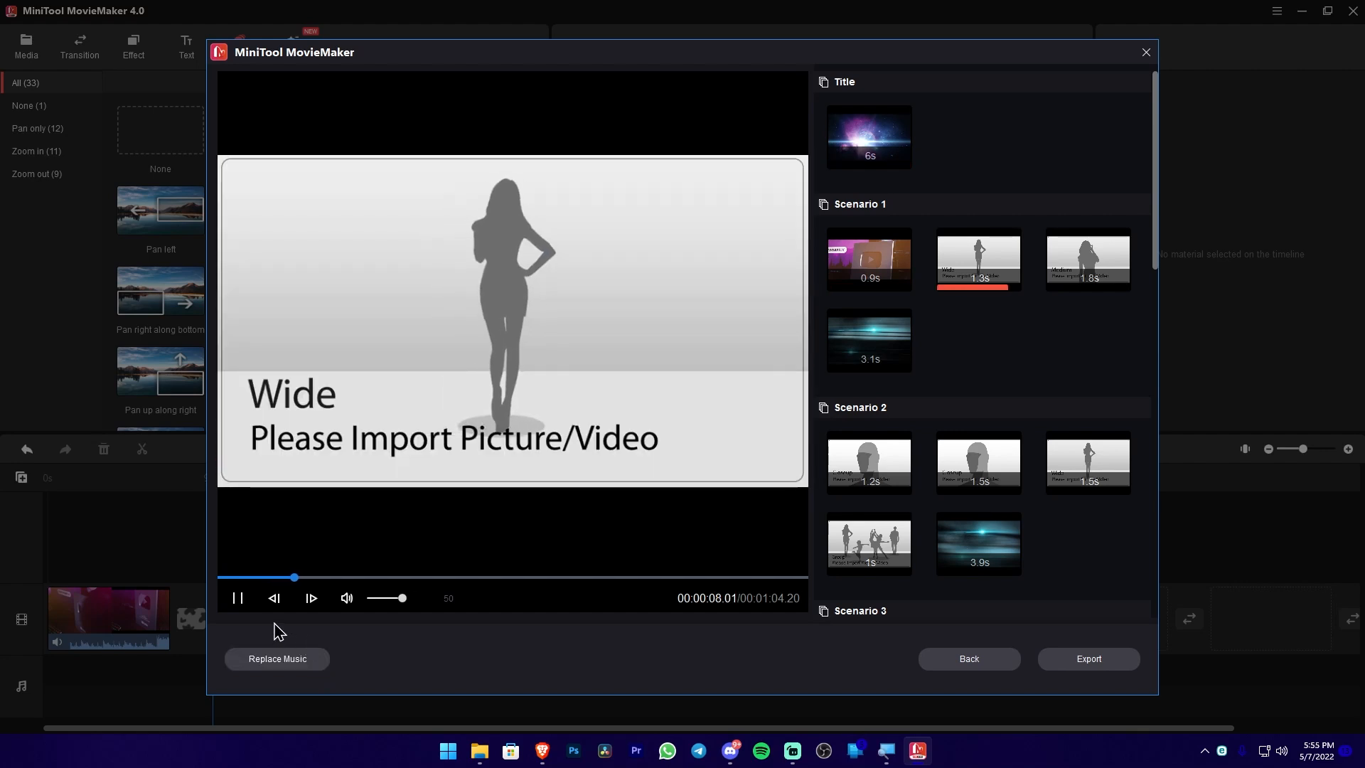
left_click(238, 598)
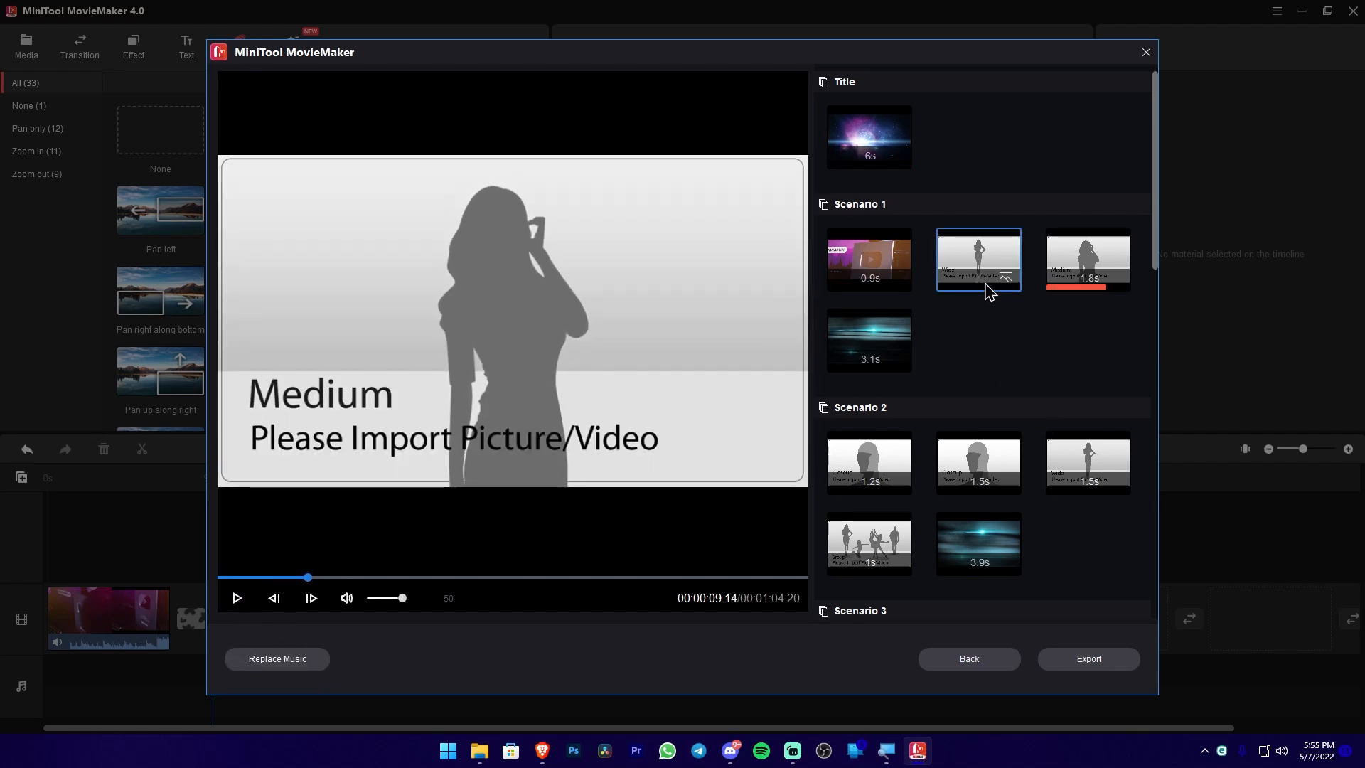
scroll(1038, 356, "down", 10)
scroll(981, 356, "down", 3)
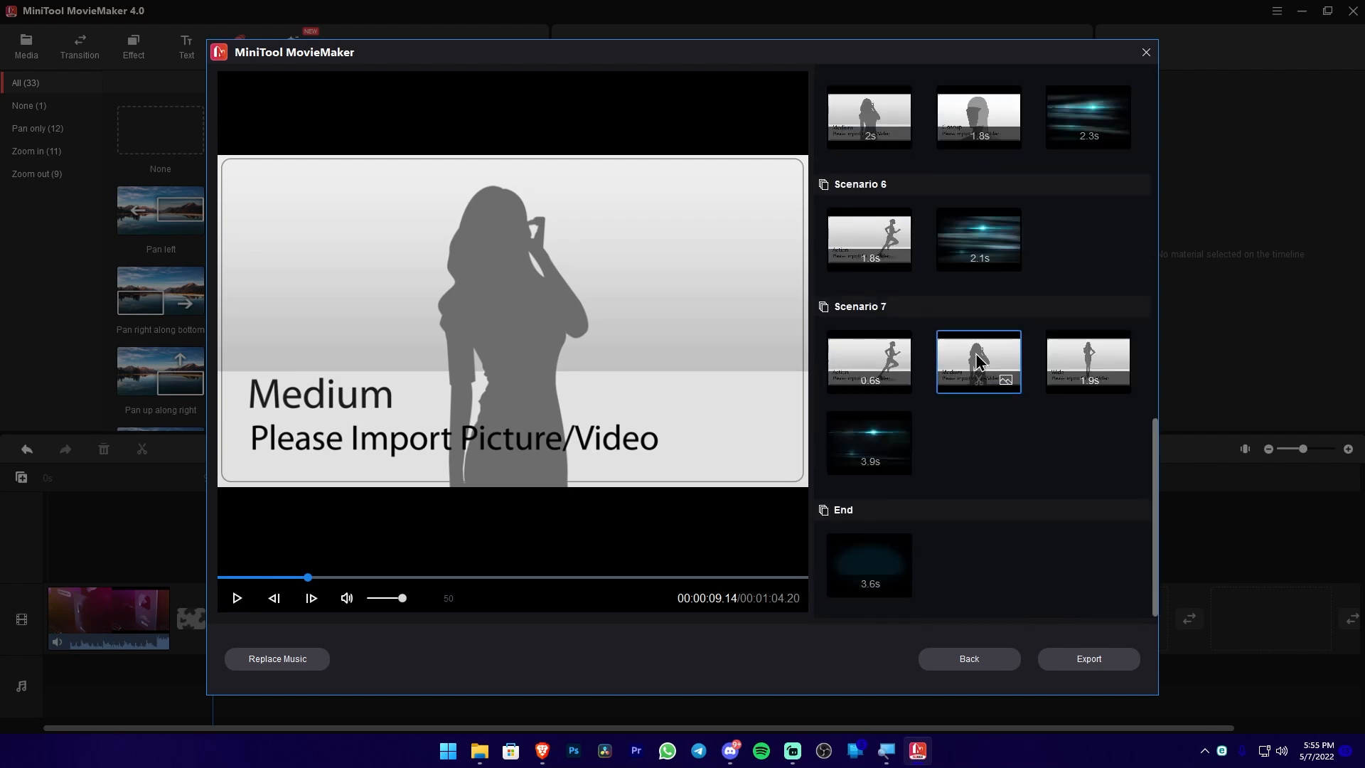
scroll(981, 364, "up", 6)
scroll(997, 384, "up", 5)
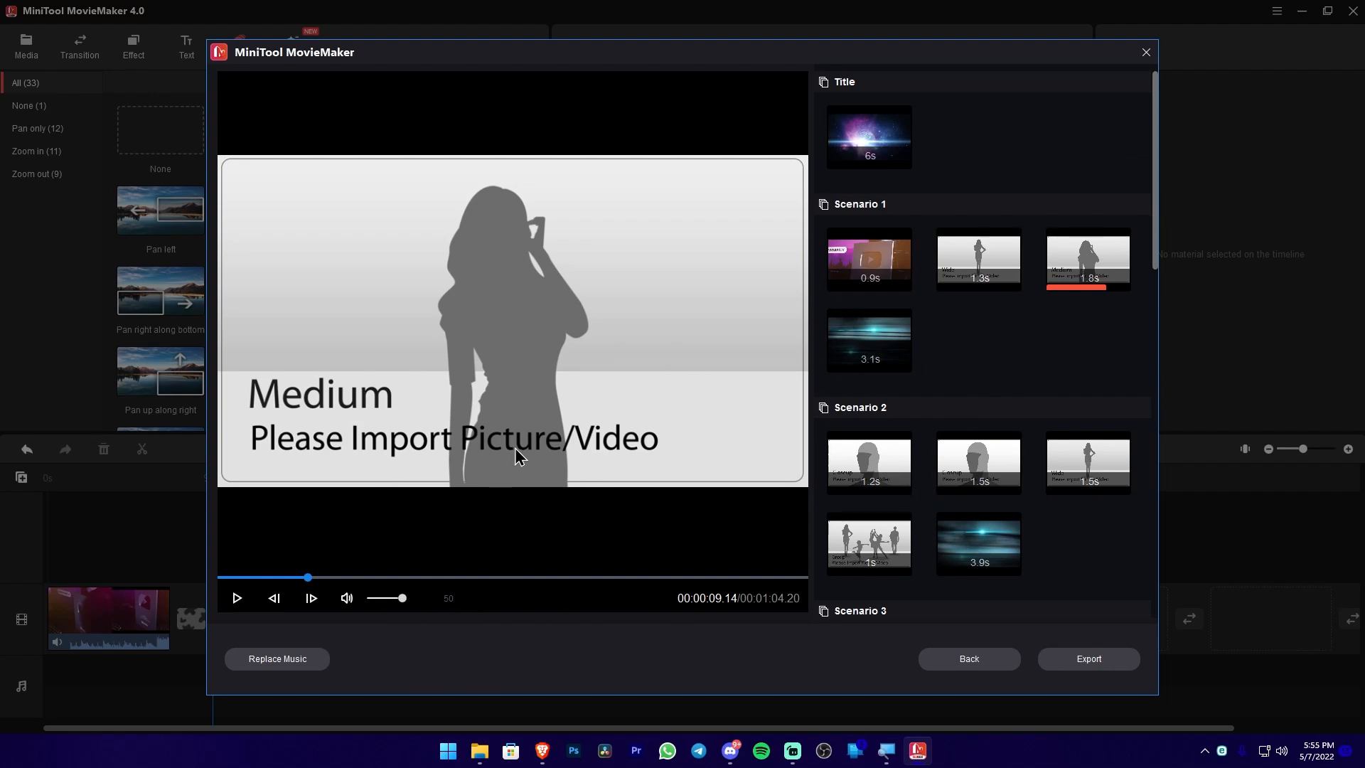
left_click(1147, 53)
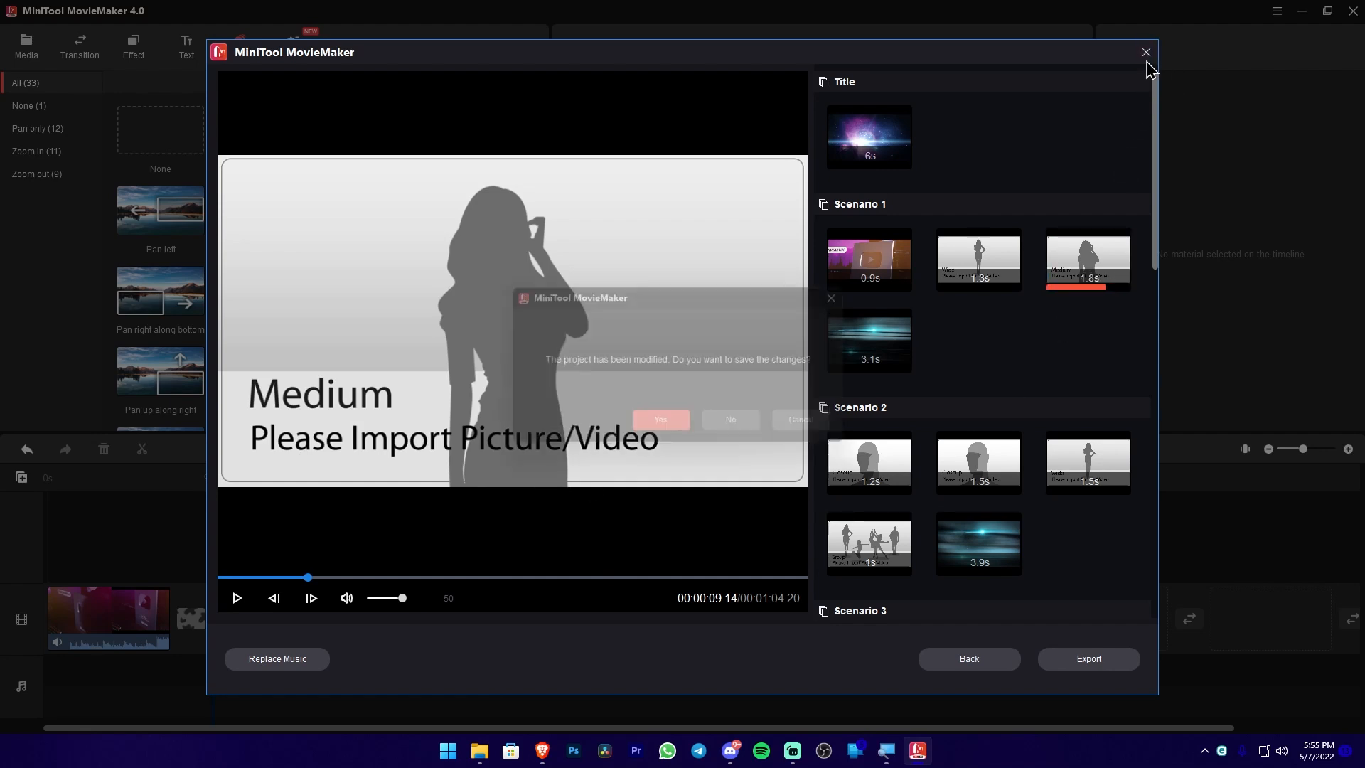
left_click(766, 428)
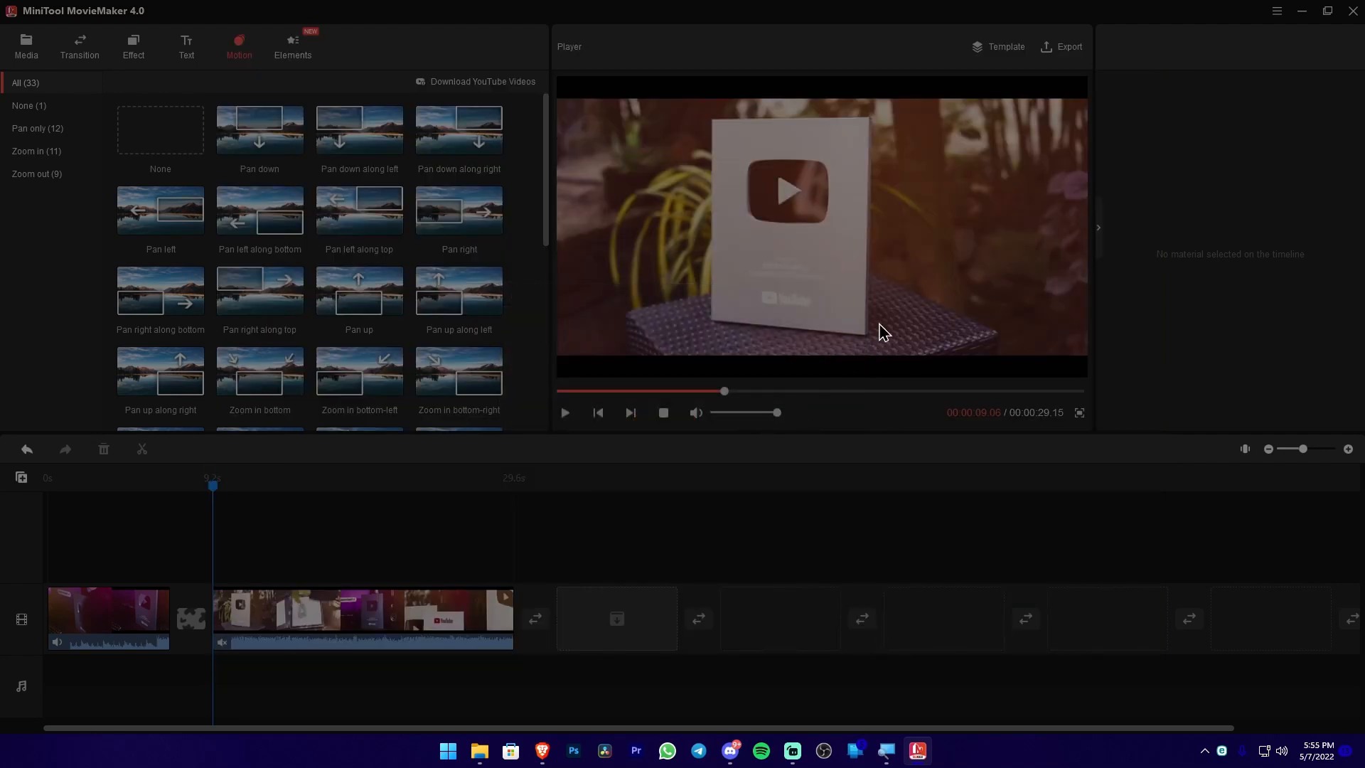
Open the movie export settings, keep the name My Movie and choose MP4 as the format
left_click(1069, 89)
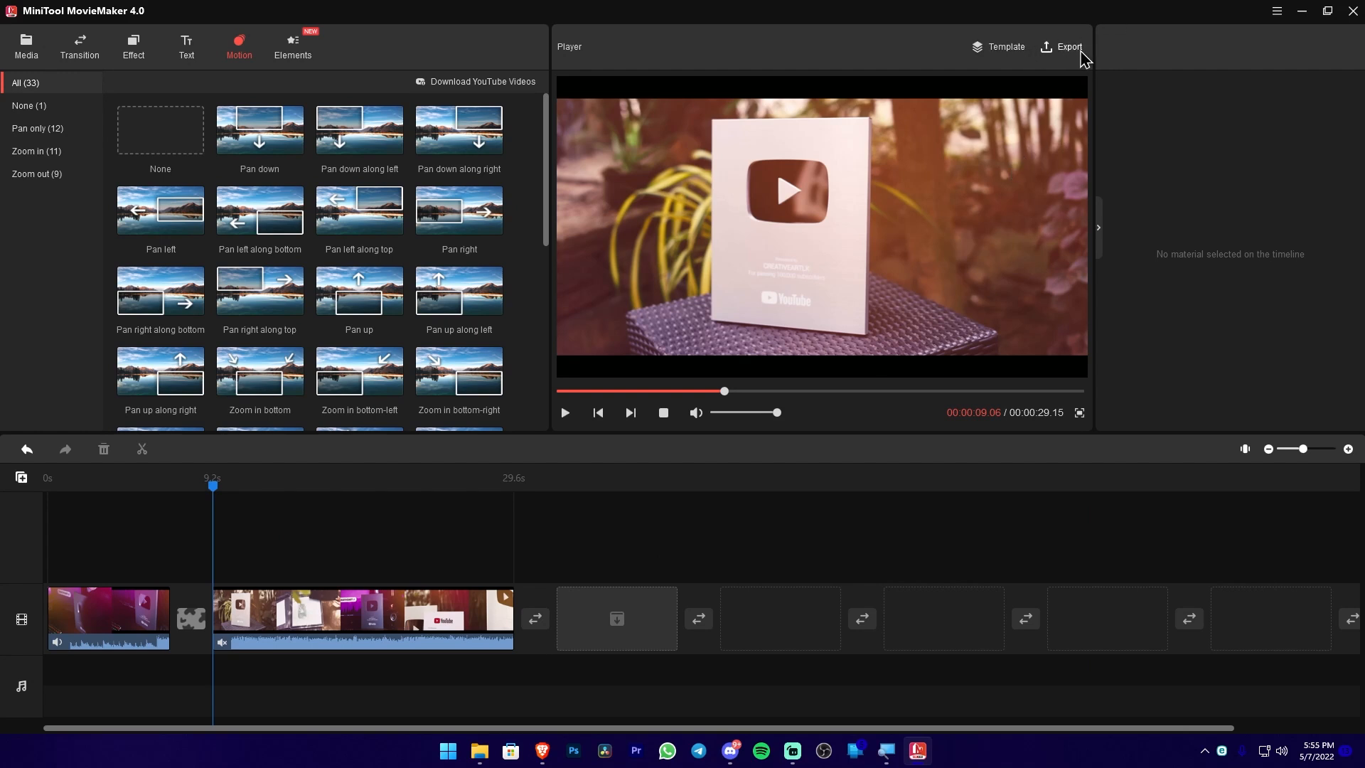
left_click(1071, 49)
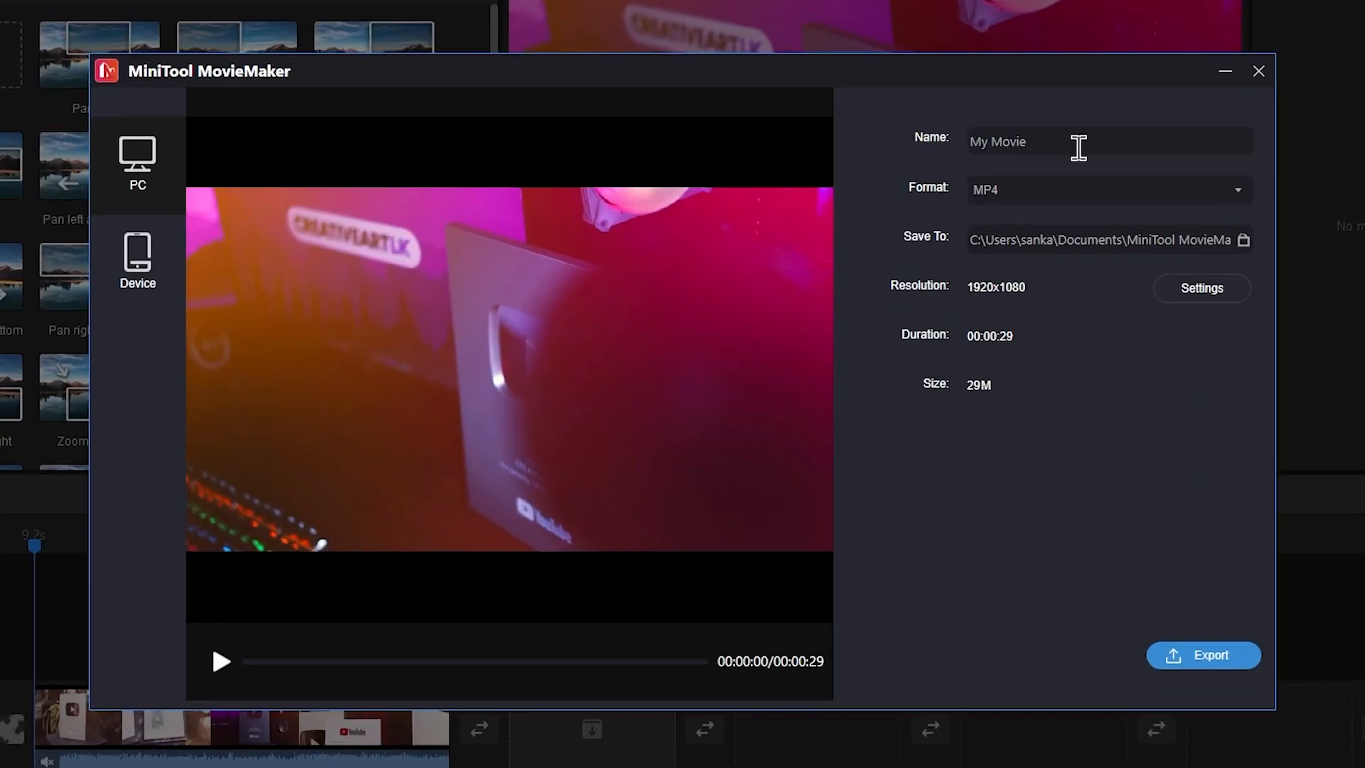
left_click_drag(1067, 147, 965, 147)
left_click(1024, 147)
left_click(1041, 191)
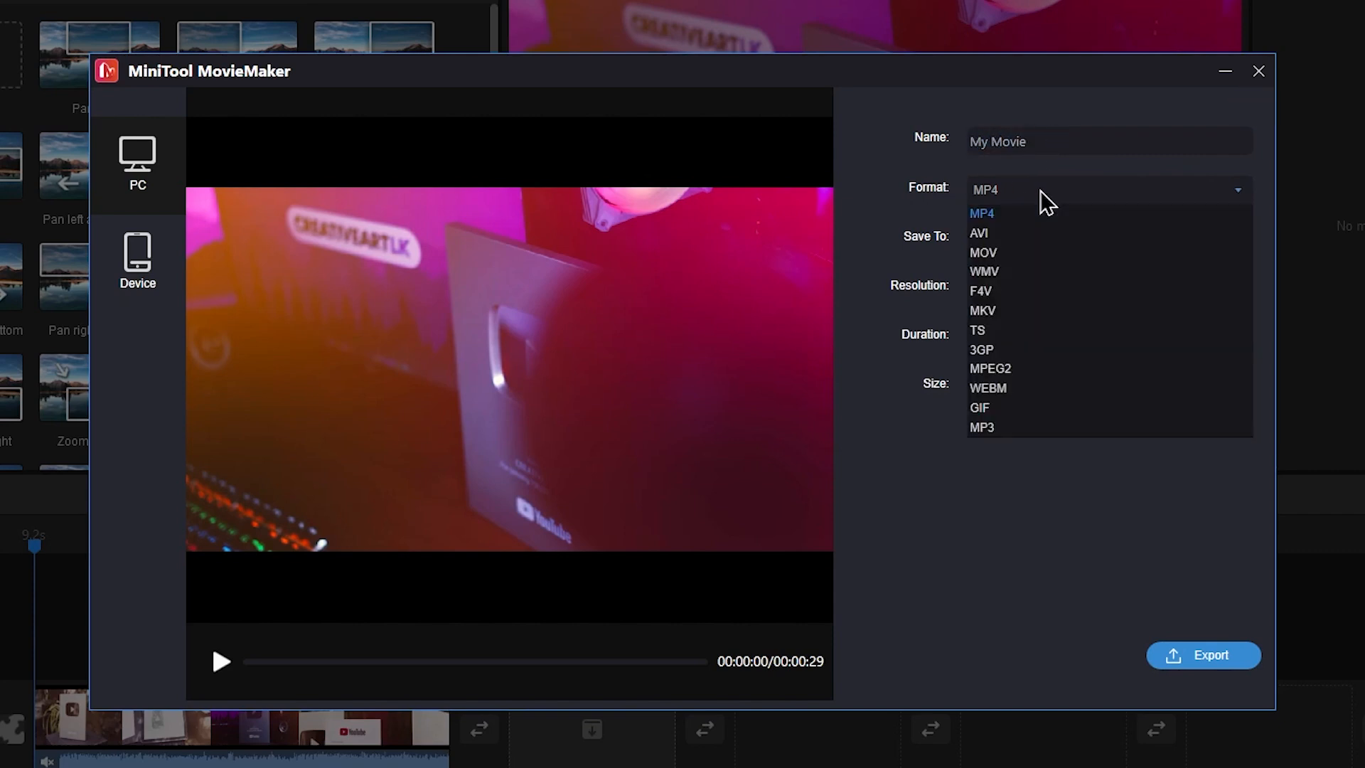
left_click(994, 212)
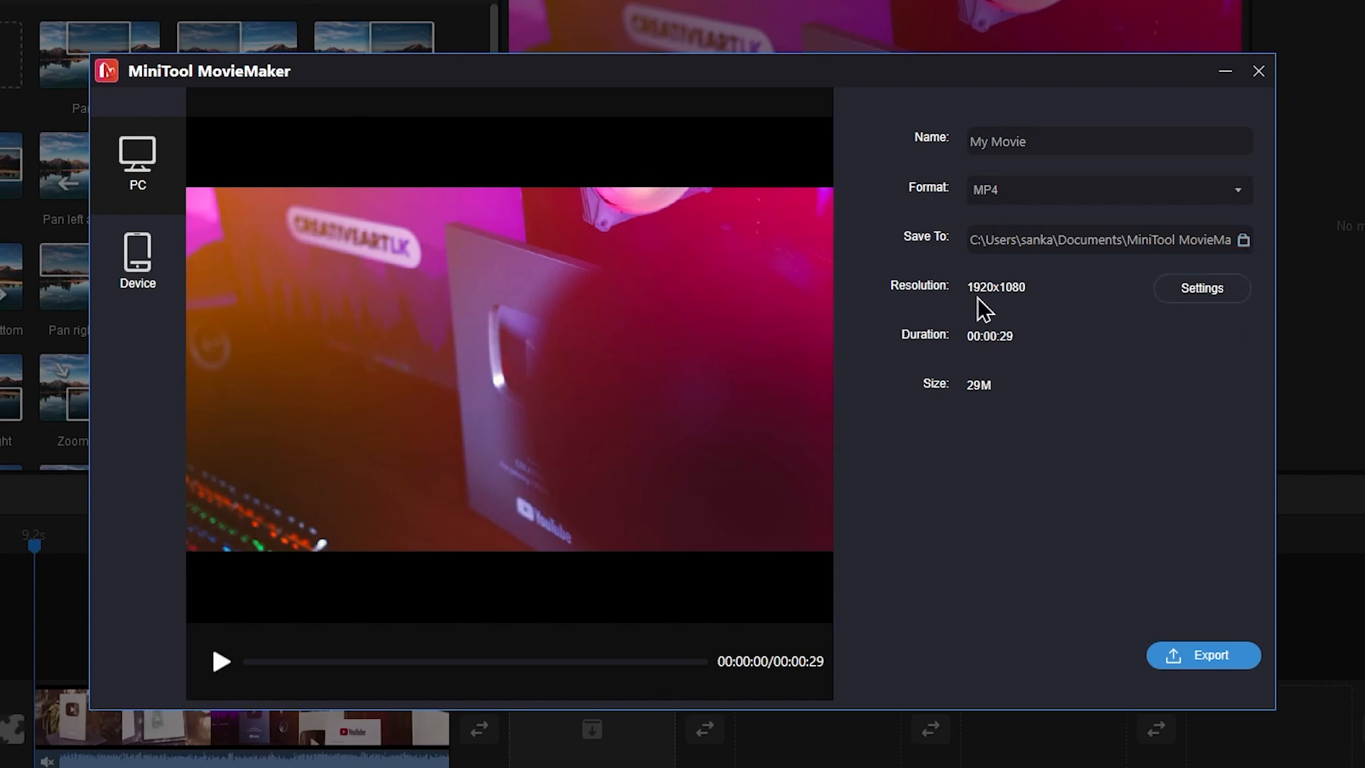
View the export's quality and video settings, try the Good quality and close them without applying it
left_click(1200, 297)
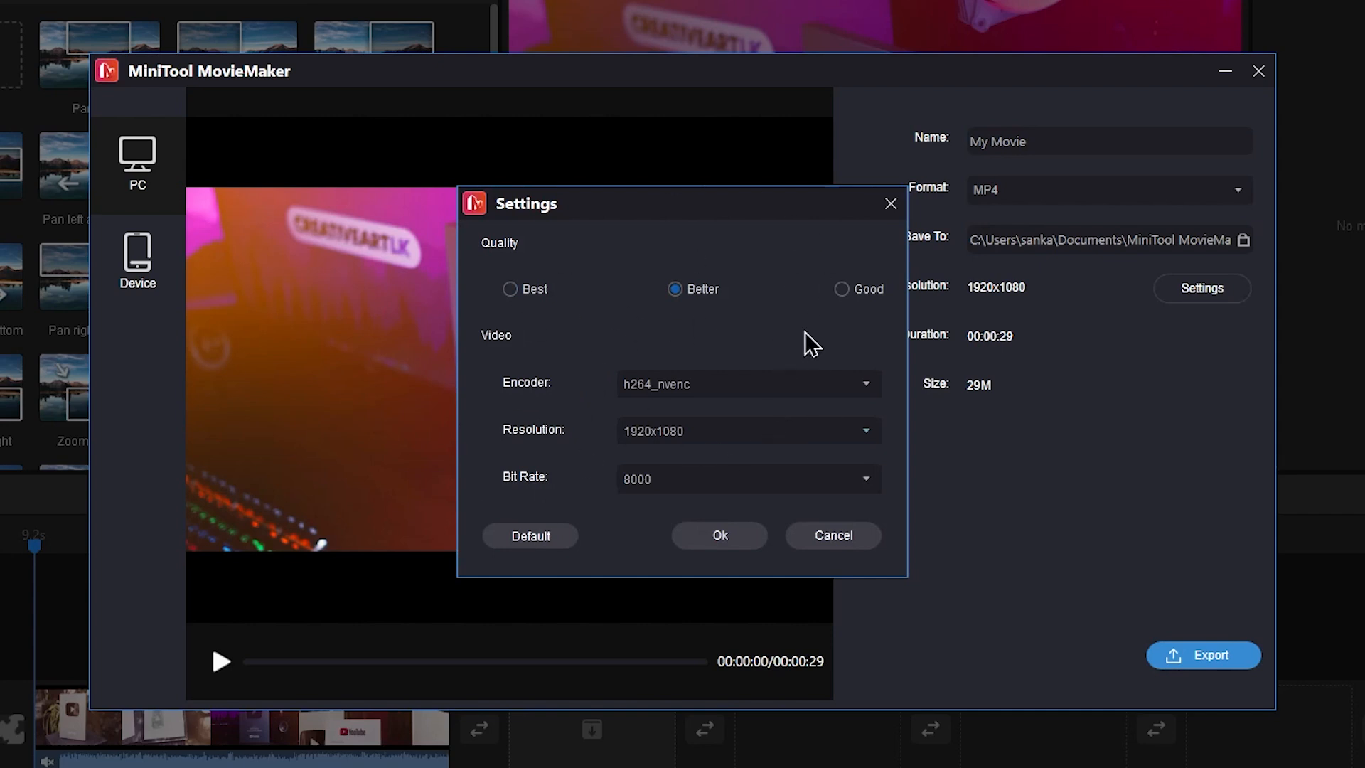
left_click(843, 289)
left_click(891, 204)
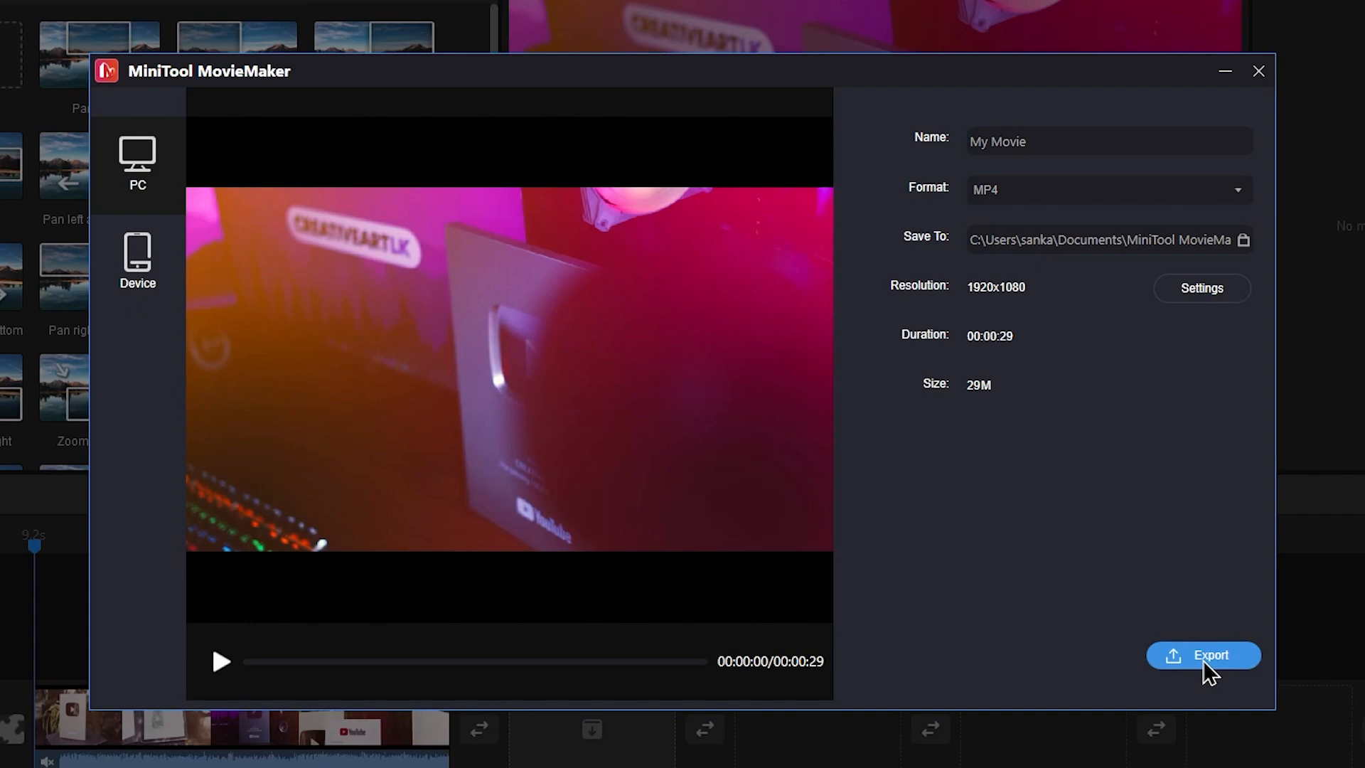
Switch the export target to Device and view the available device formats
left_click(138, 259)
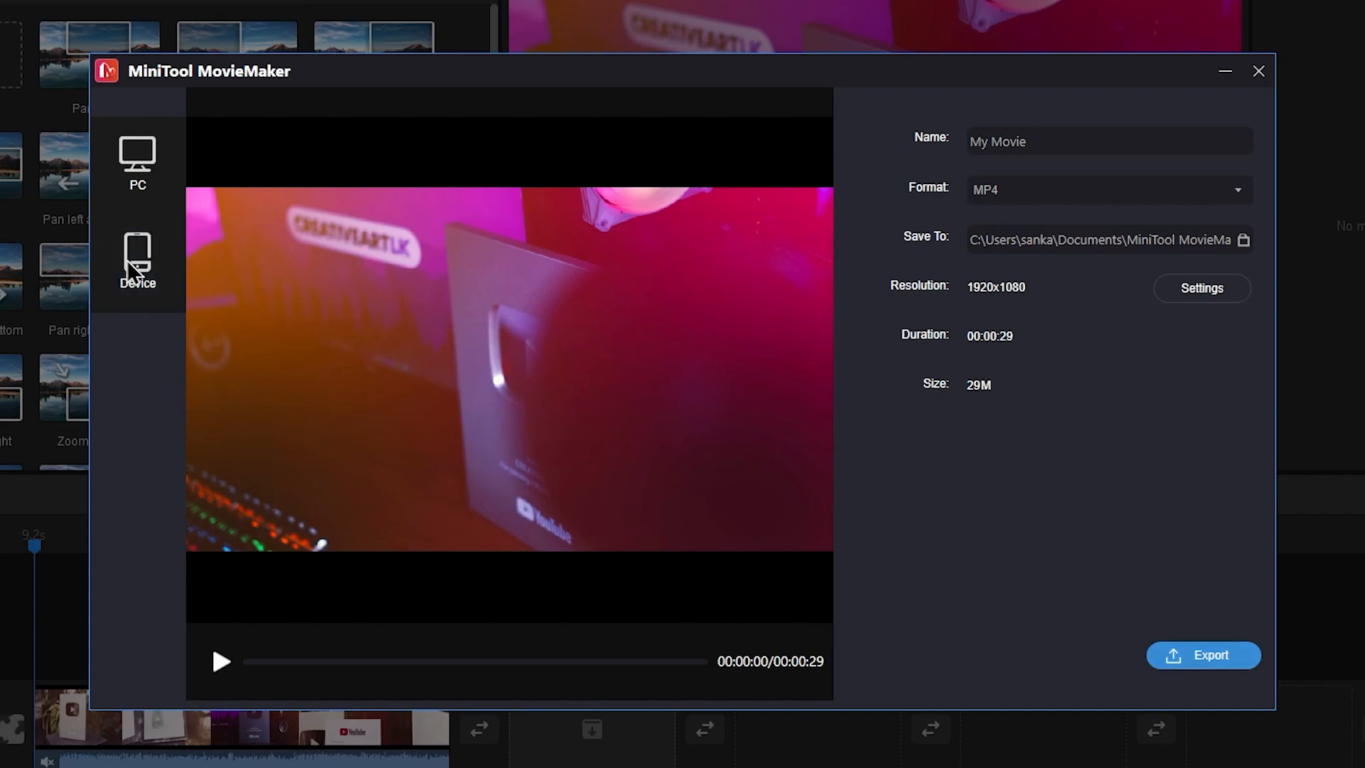
left_click(1048, 188)
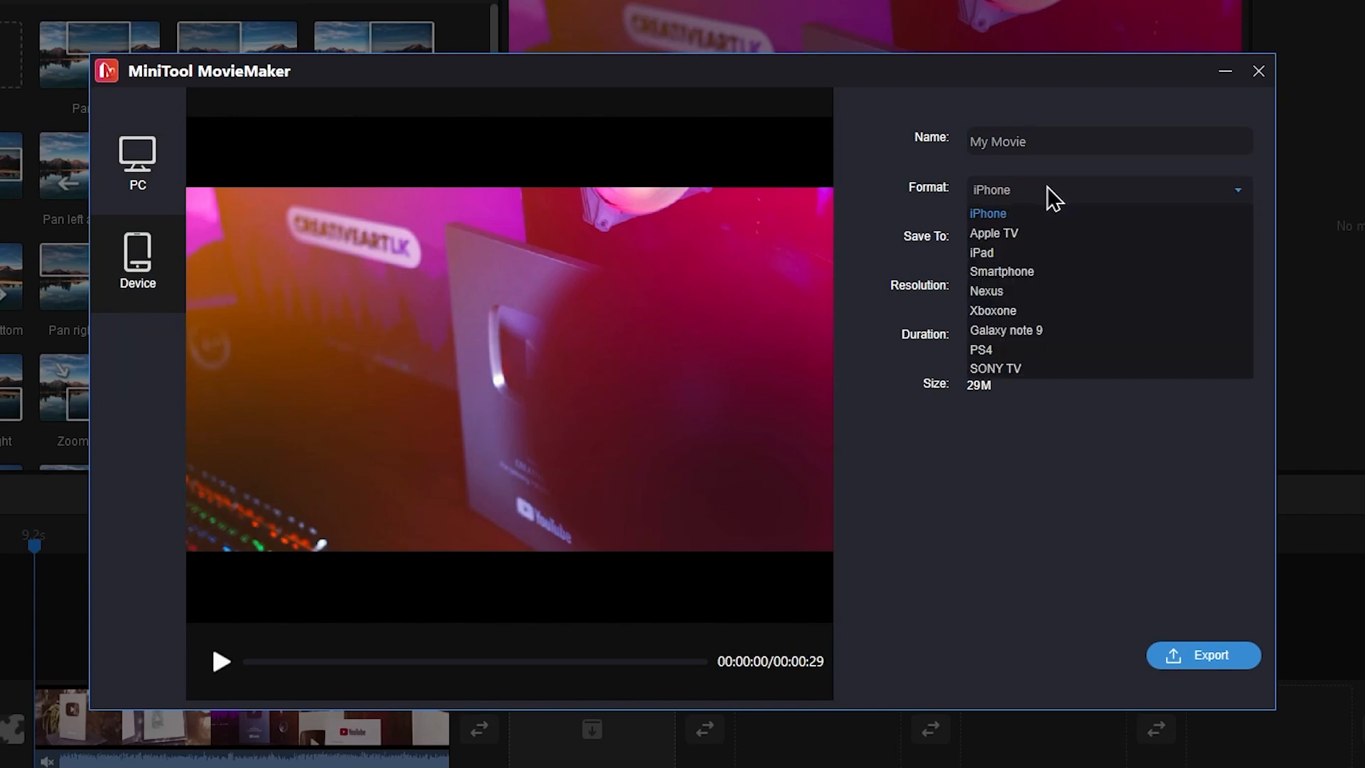